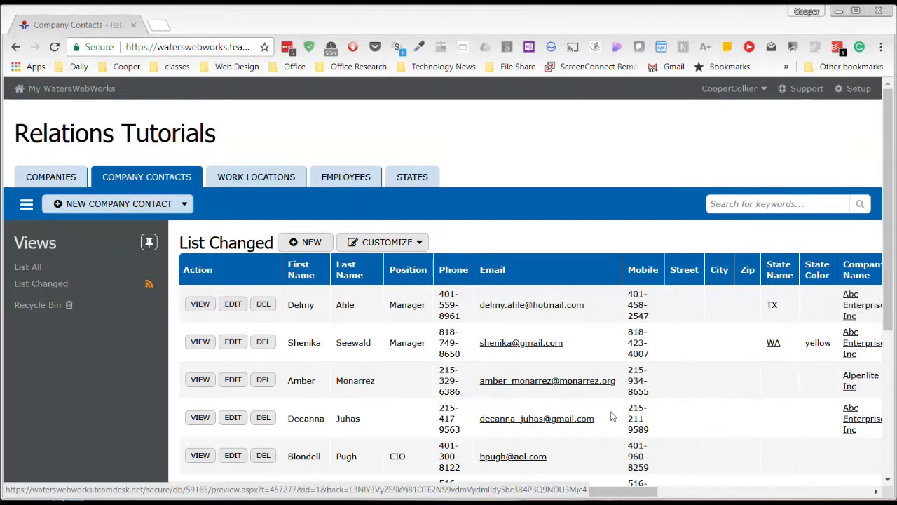
- Open the first contact's record and follow its company link to Abc Enterprises Inc
{"action": "left_click", "coordinate": [203, 305]}
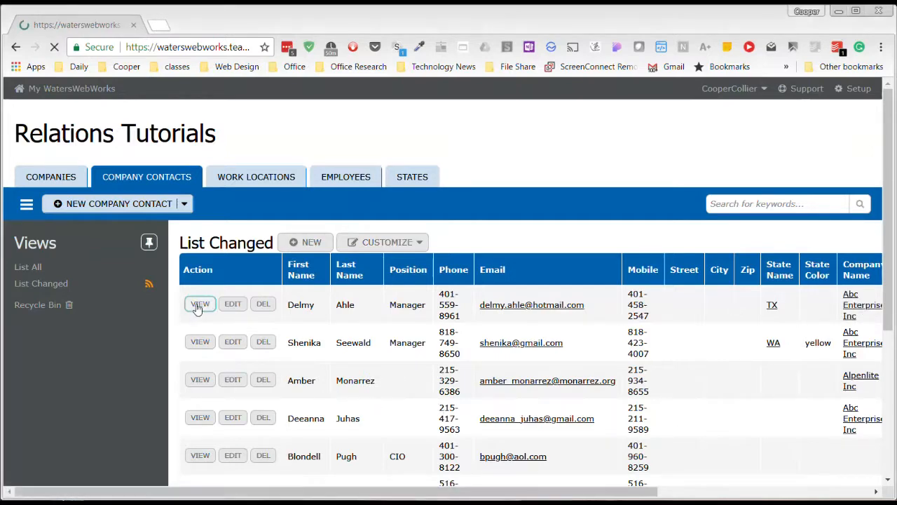
{"action": "scroll", "coordinate": [356, 265], "scroll_direction": "down", "scroll_amount": 3}
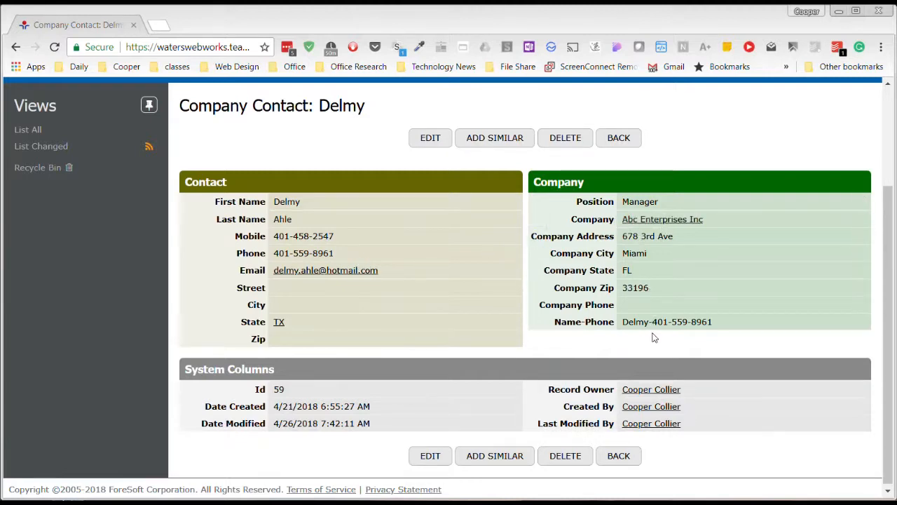
{"action": "left_click", "coordinate": [657, 222]}
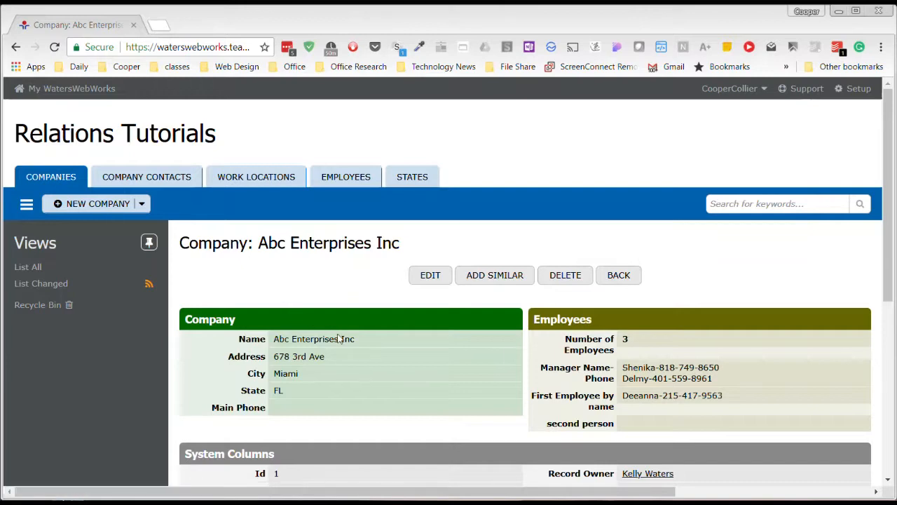
- Edit the first contact in the company's contacts list, change its company to Alpenlite Inc, and save
{"action": "scroll", "coordinate": [351, 364], "scroll_direction": "down", "scroll_amount": 3}
{"action": "scroll", "coordinate": [354, 369], "scroll_direction": "down", "scroll_amount": 2}
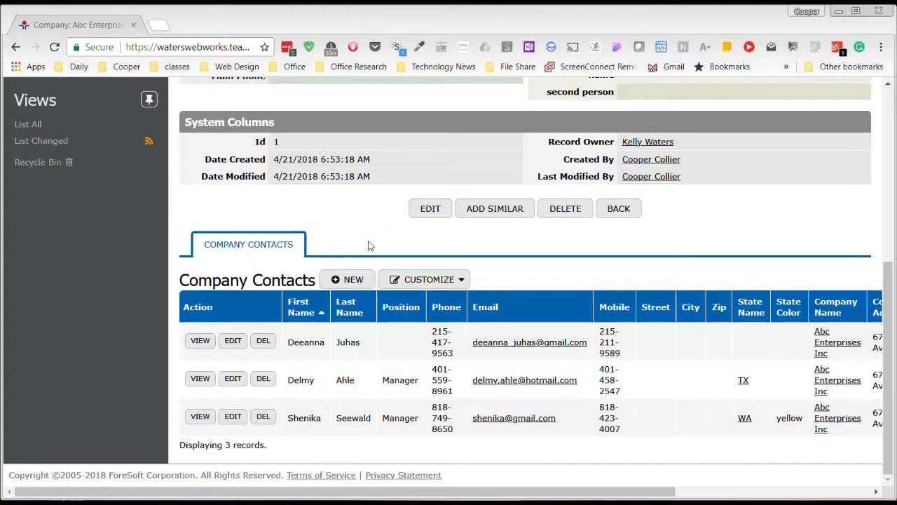
{"action": "scroll", "coordinate": [377, 245], "scroll_direction": "up", "scroll_amount": 2}
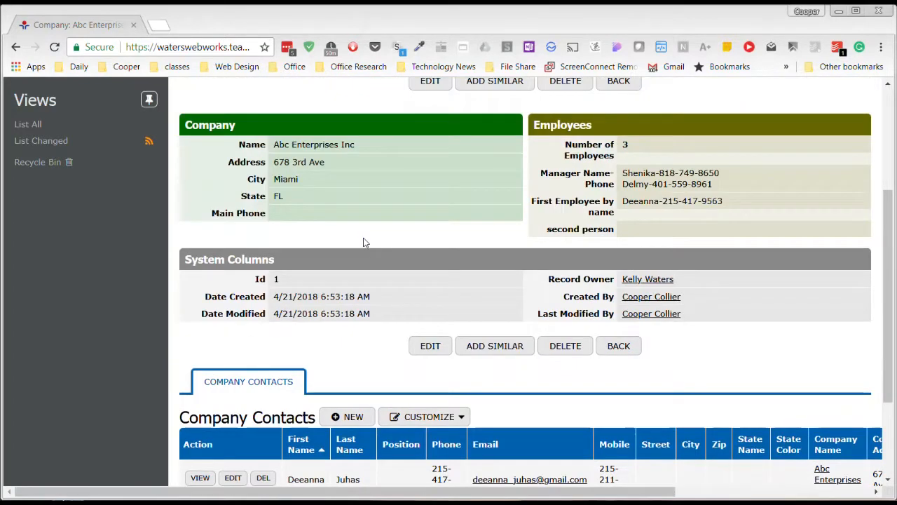
{"action": "scroll", "coordinate": [363, 242], "scroll_direction": "down", "scroll_amount": 2}
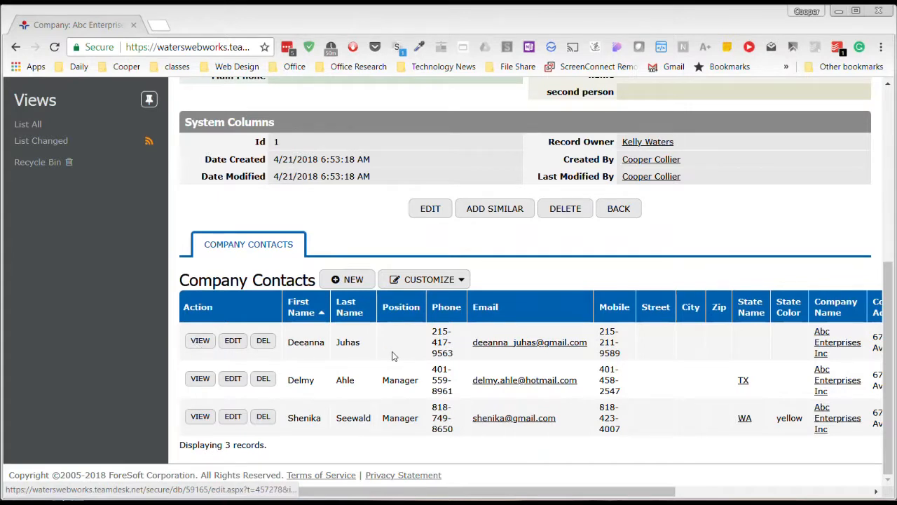
{"action": "left_click", "coordinate": [233, 341]}
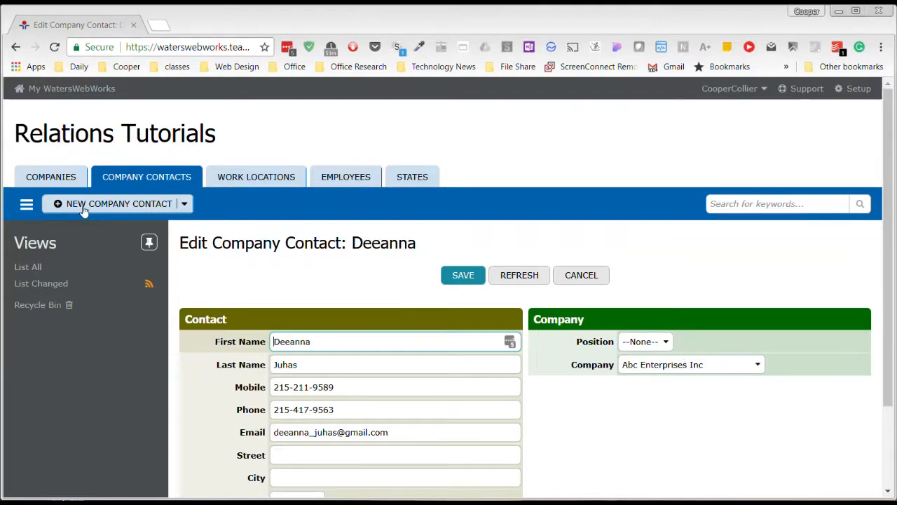
{"action": "left_click", "coordinate": [751, 370]}
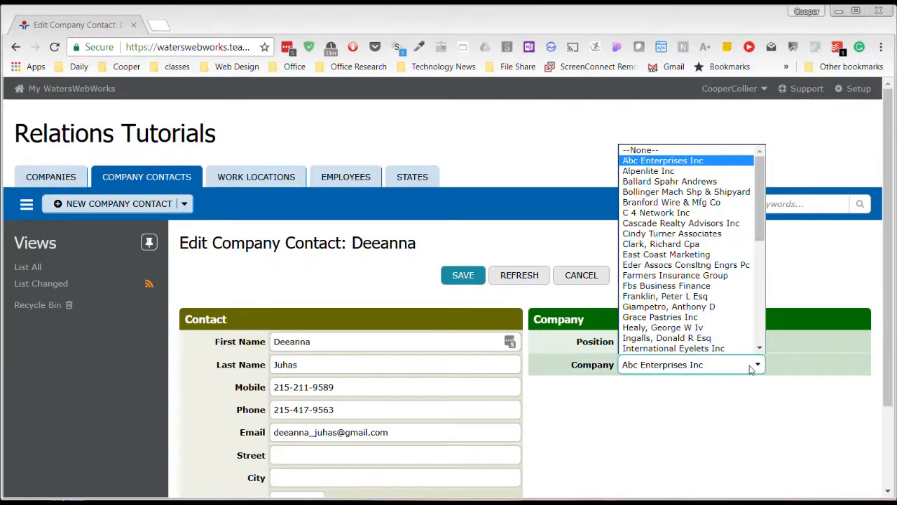
{"action": "left_click", "coordinate": [669, 171]}
{"action": "left_click", "coordinate": [452, 278]}
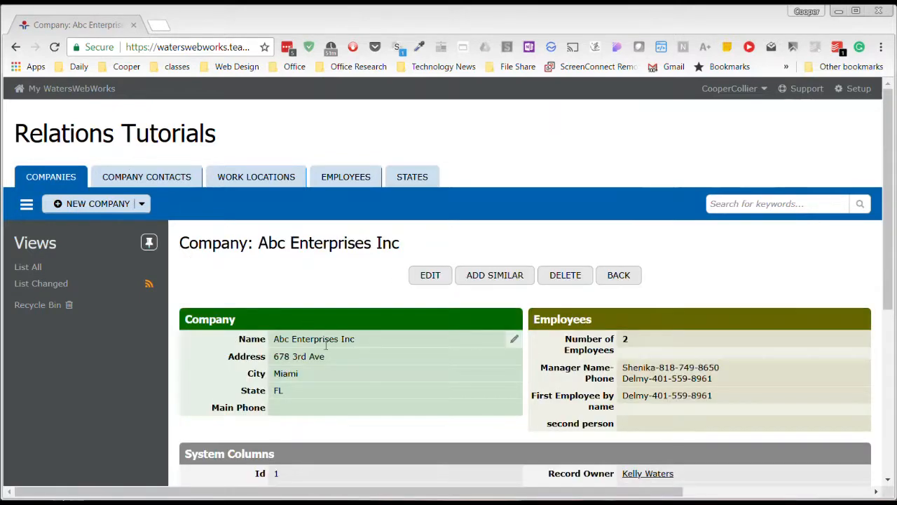
- Review Abc Enterprises Inc's employee summary and its remaining contacts list
{"action": "scroll", "coordinate": [360, 349], "scroll_direction": "down", "scroll_amount": 3}
{"action": "scroll", "coordinate": [359, 349], "scroll_direction": "down", "scroll_amount": 1}
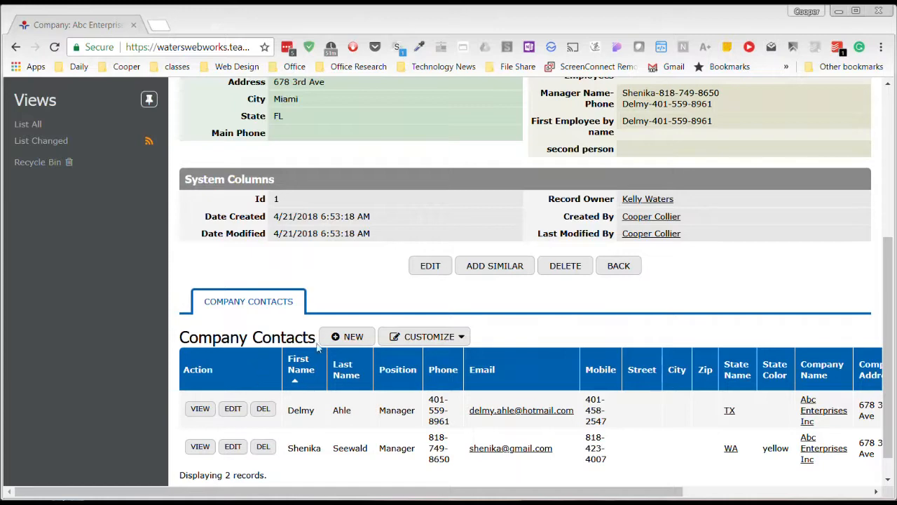
{"action": "scroll", "coordinate": [398, 321], "scroll_direction": "up", "scroll_amount": 2}
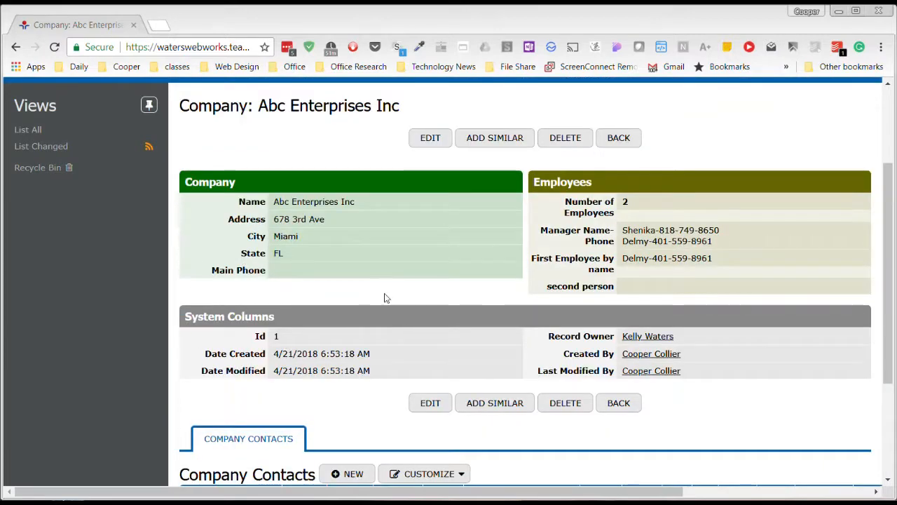
{"action": "scroll", "coordinate": [383, 339], "scroll_direction": "down", "scroll_amount": 3}
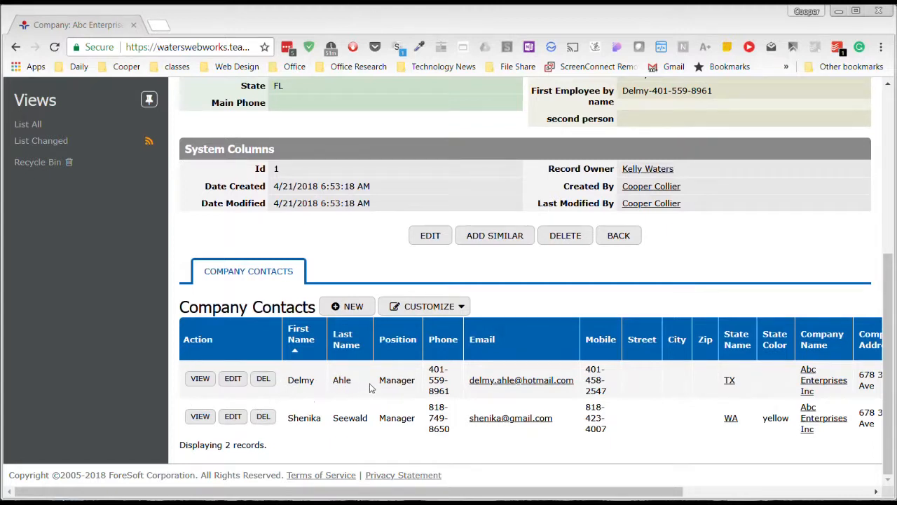
{"action": "scroll", "coordinate": [332, 319], "scroll_direction": "up", "scroll_amount": 2}
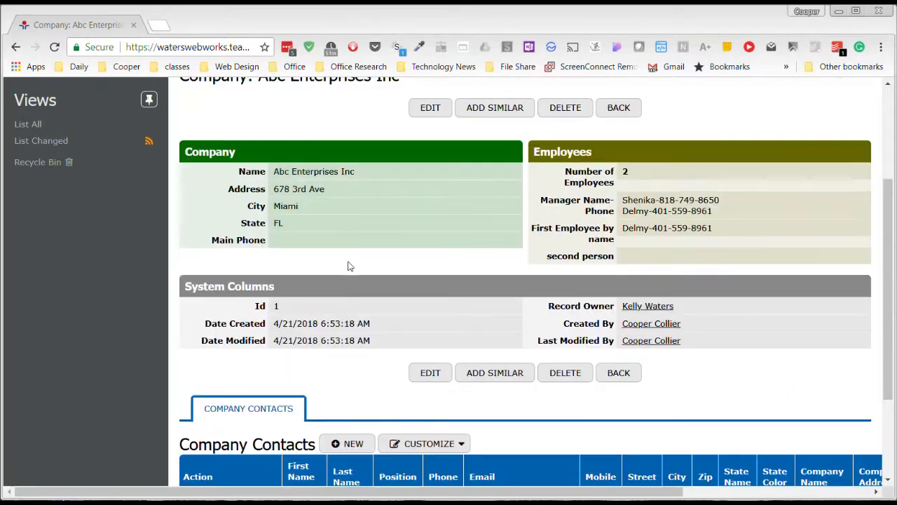
{"action": "scroll", "coordinate": [303, 272], "scroll_direction": "down", "scroll_amount": 2}
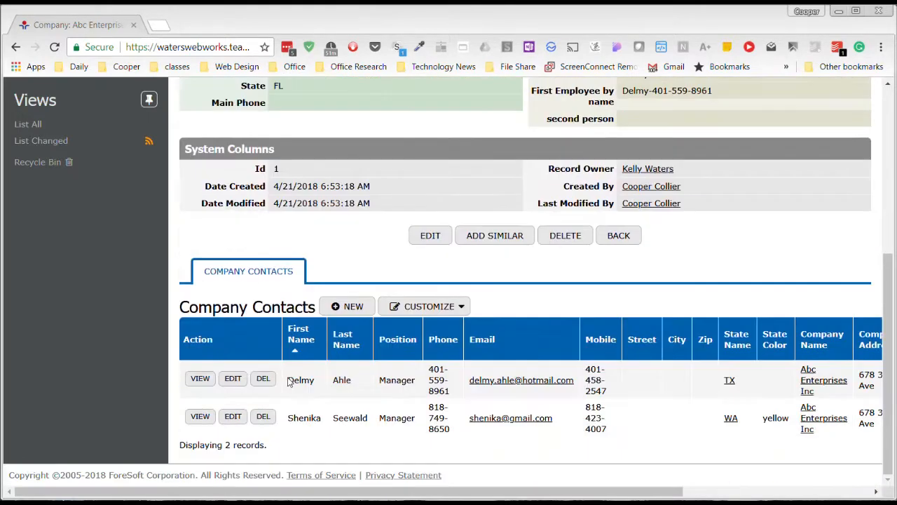
{"action": "left_click", "coordinate": [232, 381]}
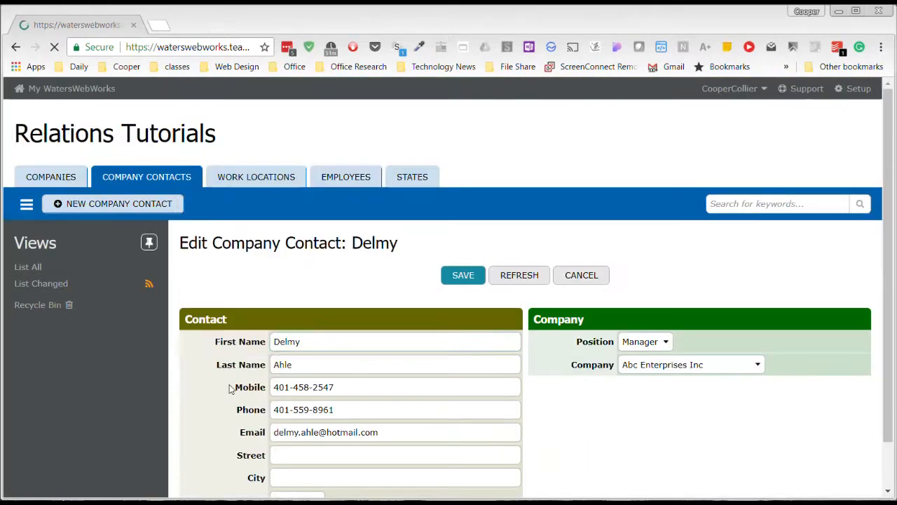
{"action": "left_click", "coordinate": [721, 371]}
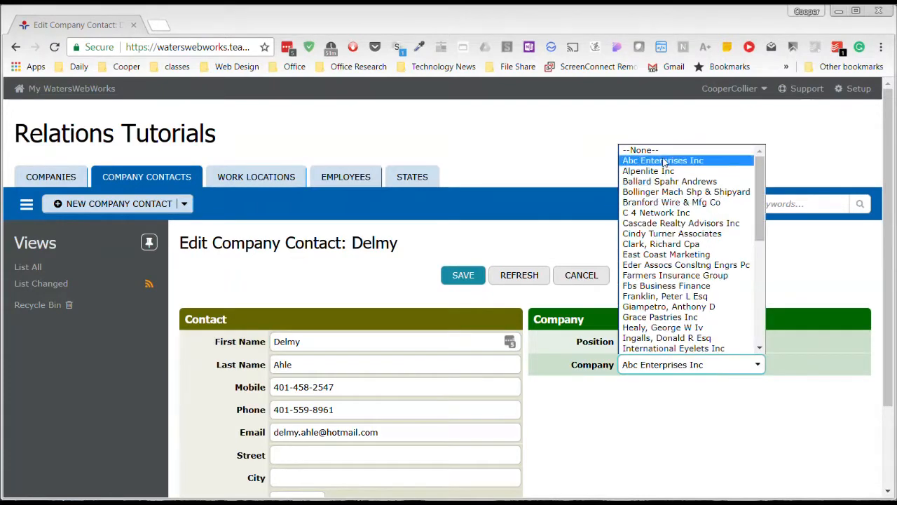
{"action": "left_click", "coordinate": [610, 466]}
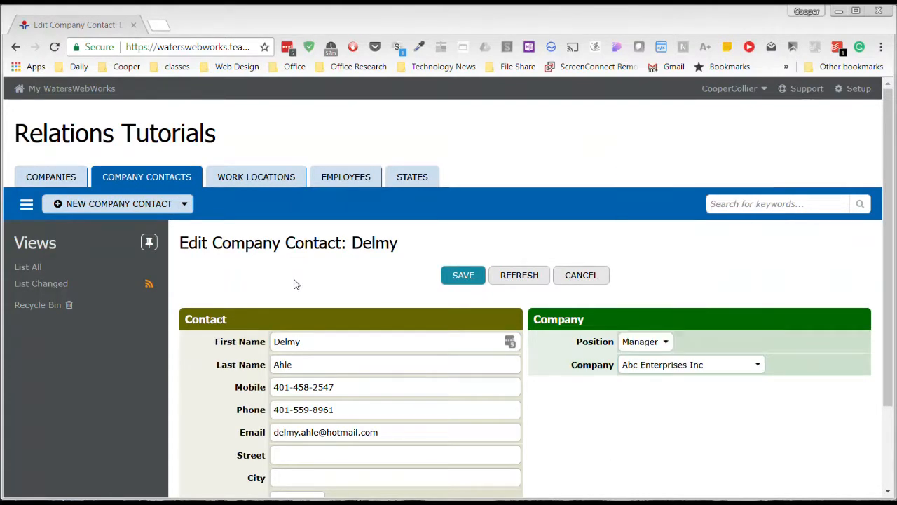
{"action": "left_click", "coordinate": [594, 275]}
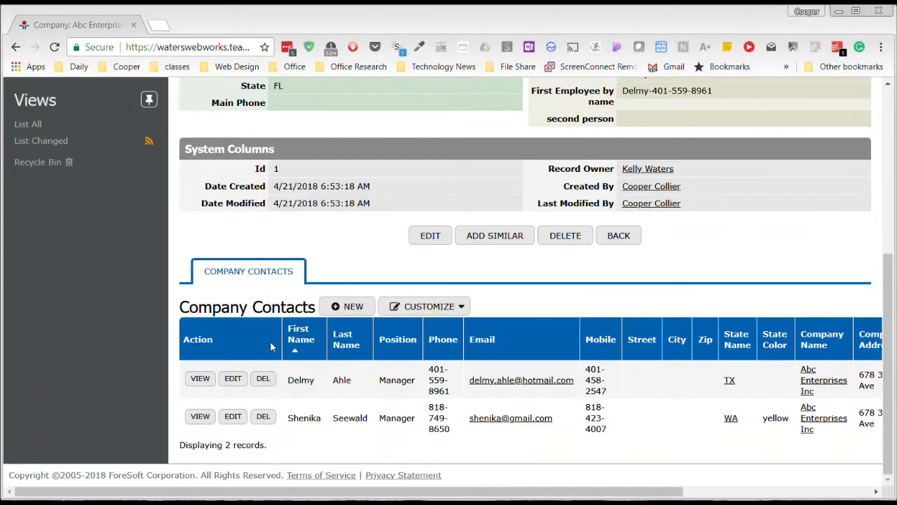
- Start a new contact from the company's contacts list, check its preset company, and cancel
{"action": "left_click", "coordinate": [339, 309]}
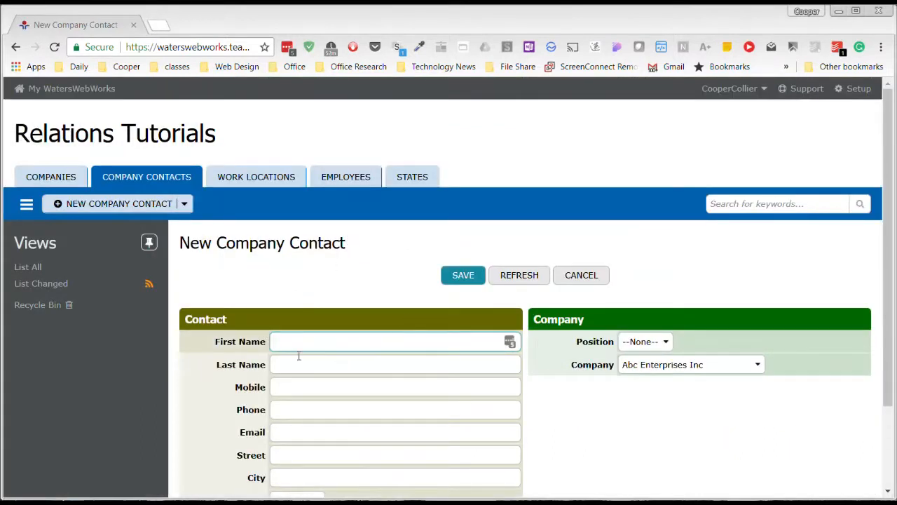
{"action": "scroll", "coordinate": [372, 437], "scroll_direction": "down", "scroll_amount": 1}
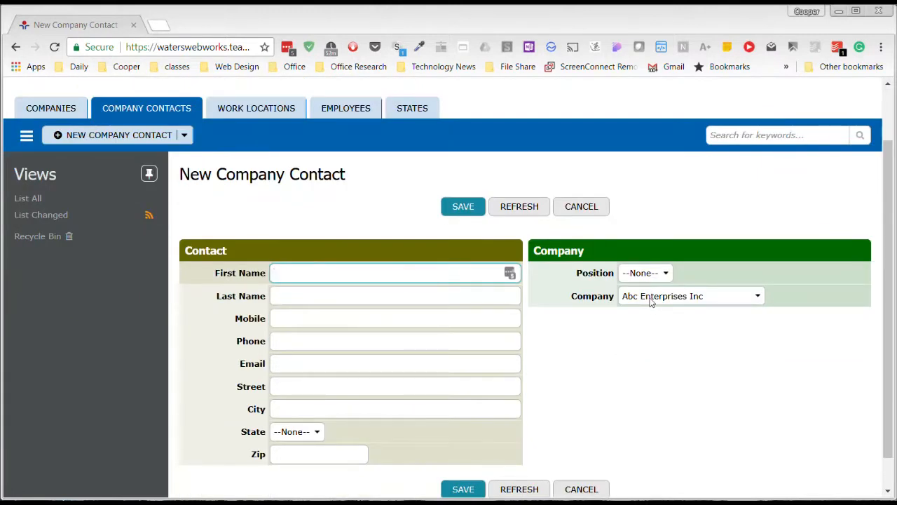
{"action": "left_click", "coordinate": [701, 297]}
{"action": "left_click", "coordinate": [739, 268]}
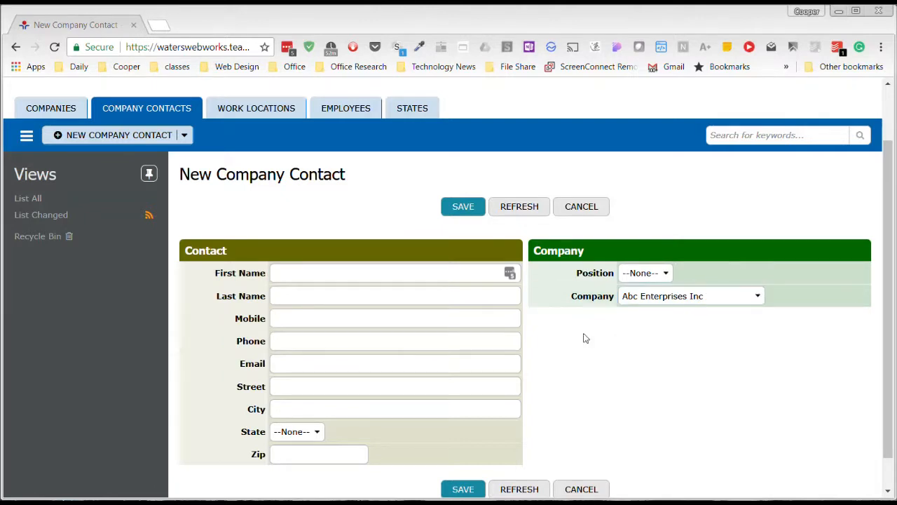
{"action": "left_click", "coordinate": [716, 303]}
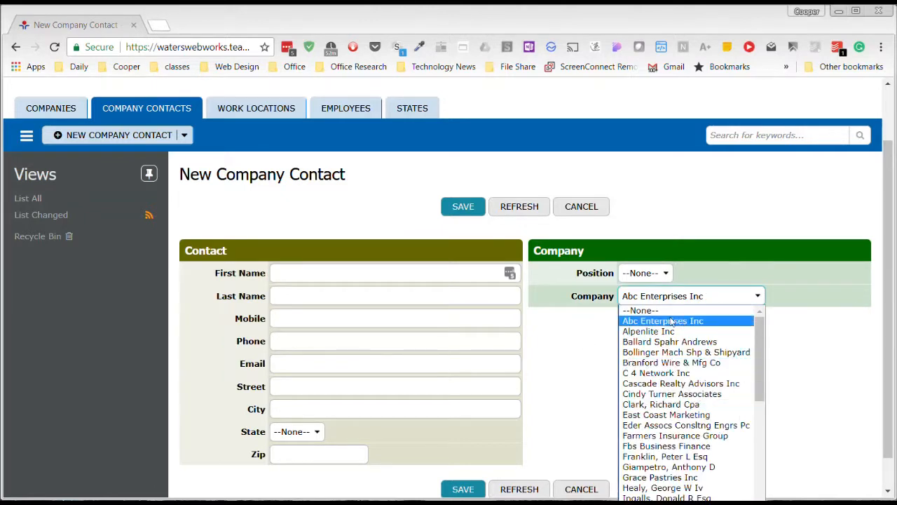
{"action": "left_click", "coordinate": [571, 332]}
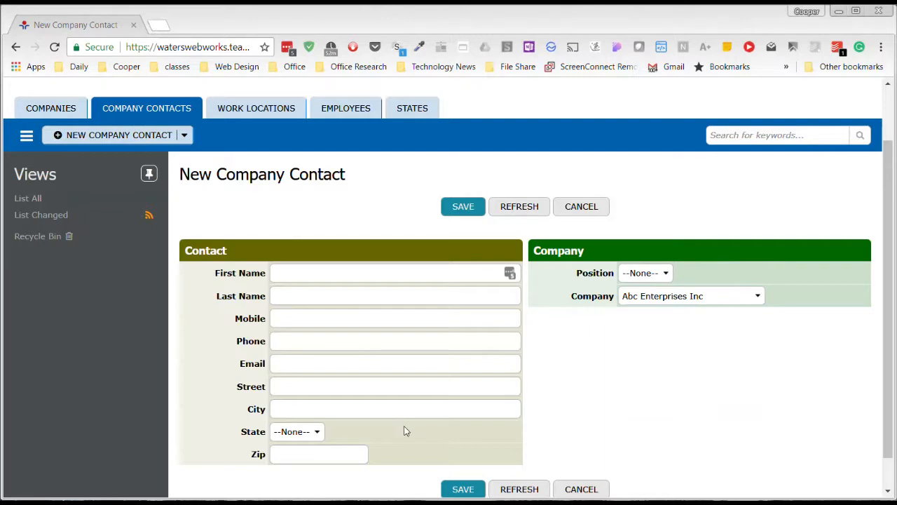
{"action": "left_click", "coordinate": [579, 206]}
- Open the database Setup in a new tab and switch to it
{"action": "scroll", "coordinate": [395, 394], "scroll_direction": "down", "scroll_amount": 4}
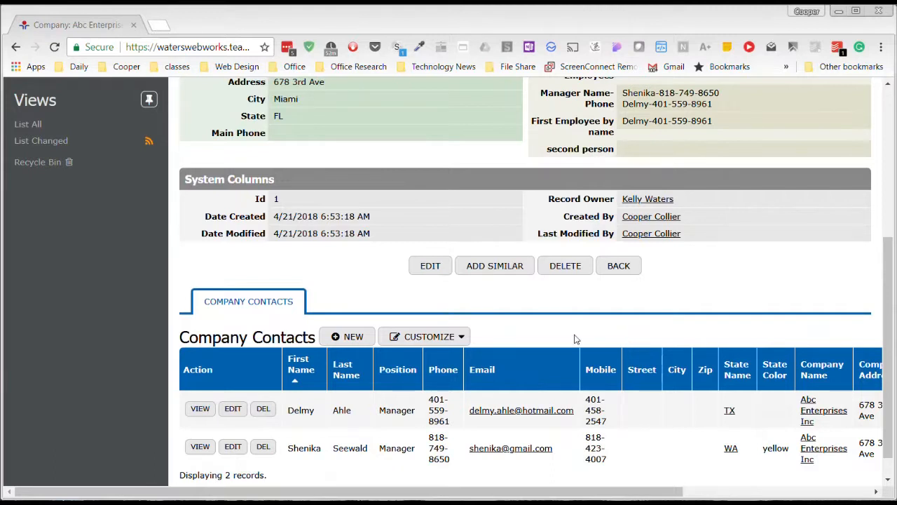
{"action": "scroll", "coordinate": [575, 342], "scroll_direction": "down", "scroll_amount": 1}
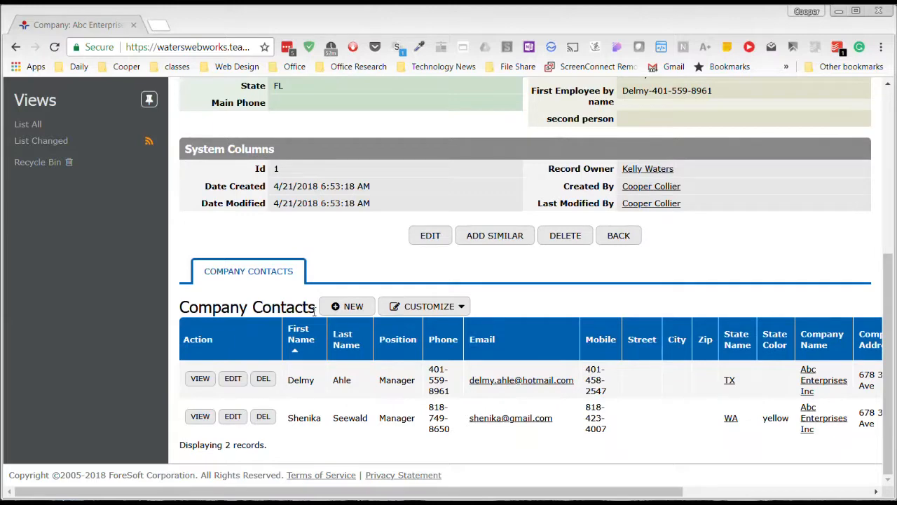
{"action": "scroll", "coordinate": [390, 328], "scroll_direction": "up", "scroll_amount": 5}
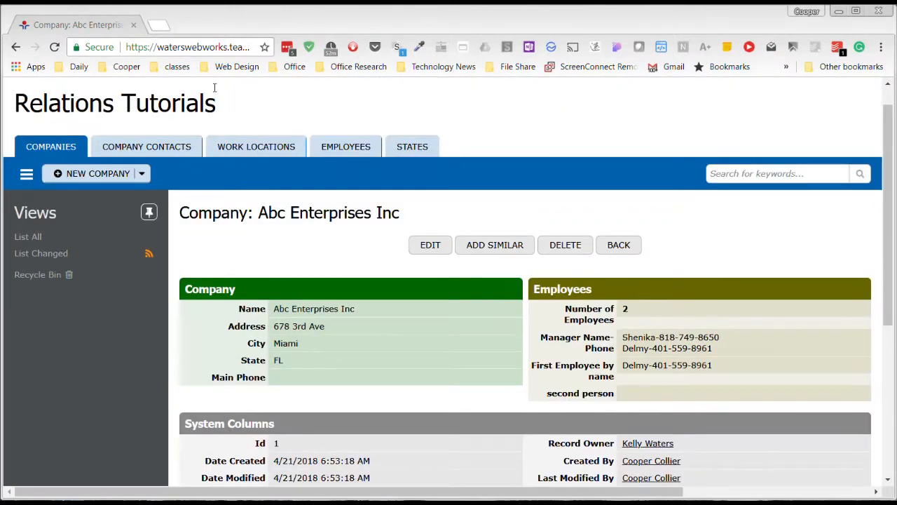
{"action": "scroll", "coordinate": [804, 80], "scroll_direction": "up", "scroll_amount": 1}
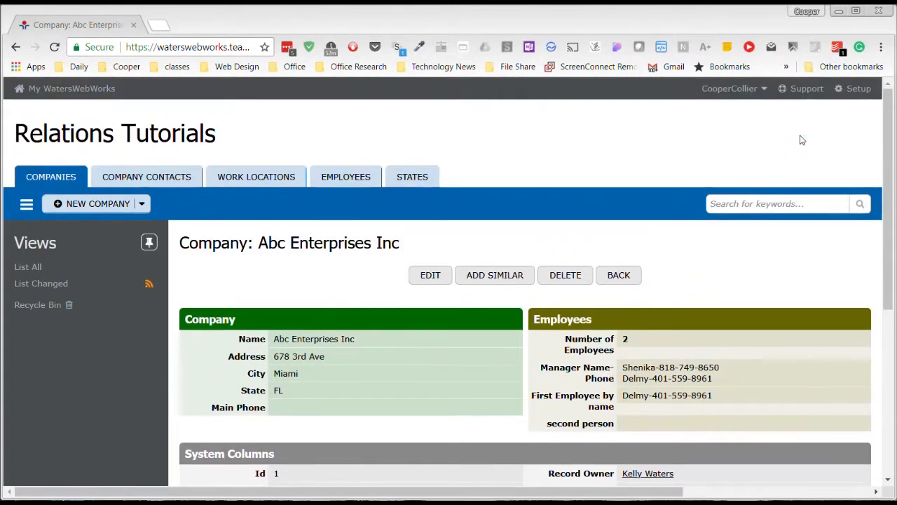
{"action": "right_click", "coordinate": [855, 88]}
{"action": "left_click", "coordinate": [841, 103]}
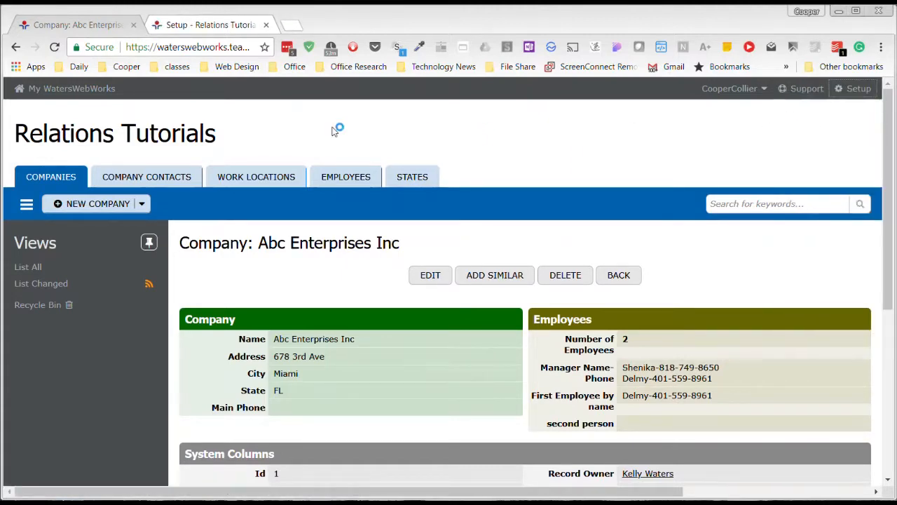
{"action": "left_click", "coordinate": [227, 28]}
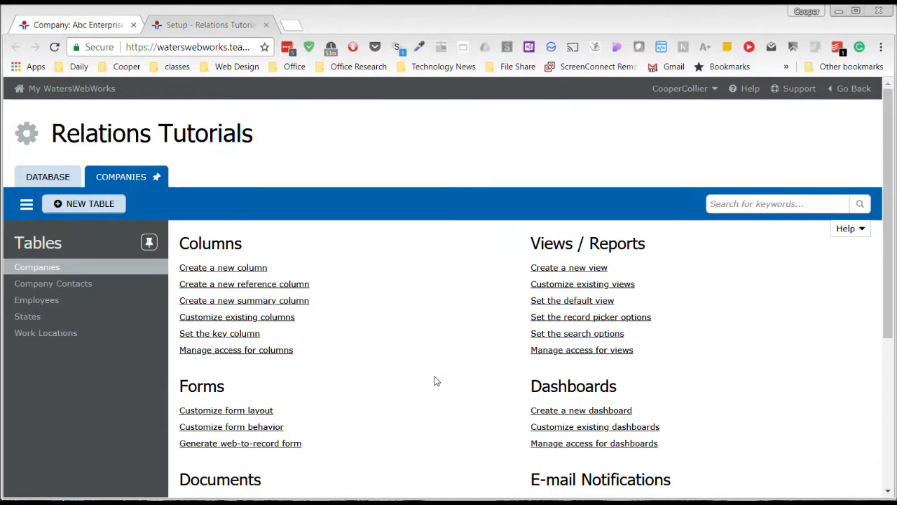
- Create a development branch from the database tools and confirm it
{"action": "left_click", "coordinate": [49, 179]}
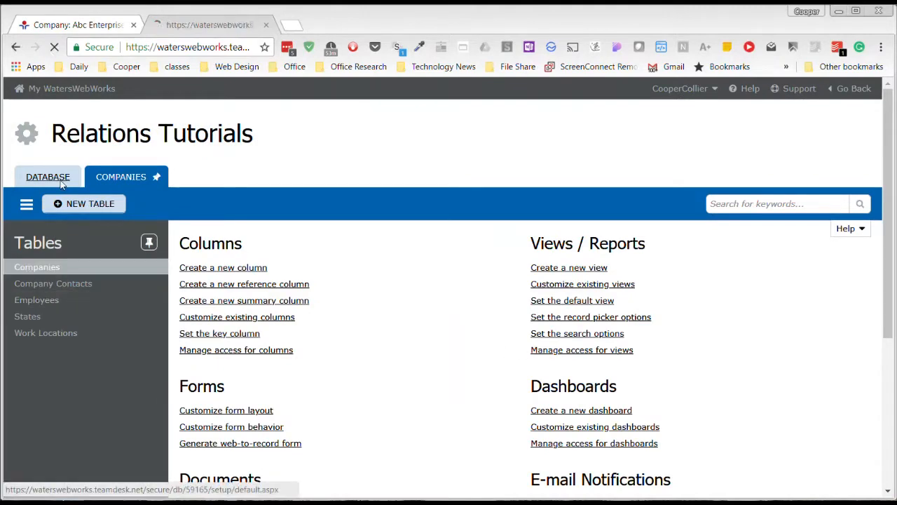
{"action": "left_click", "coordinate": [617, 379]}
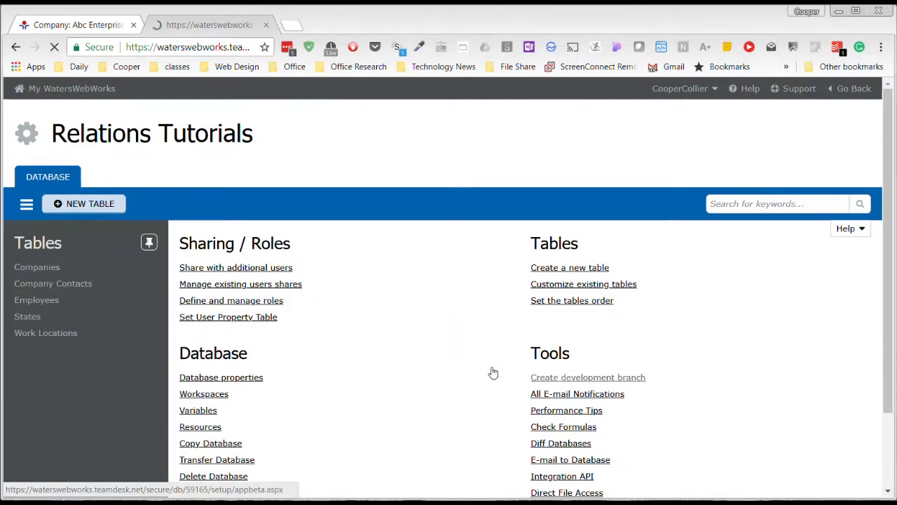
{"action": "left_click", "coordinate": [441, 419]}
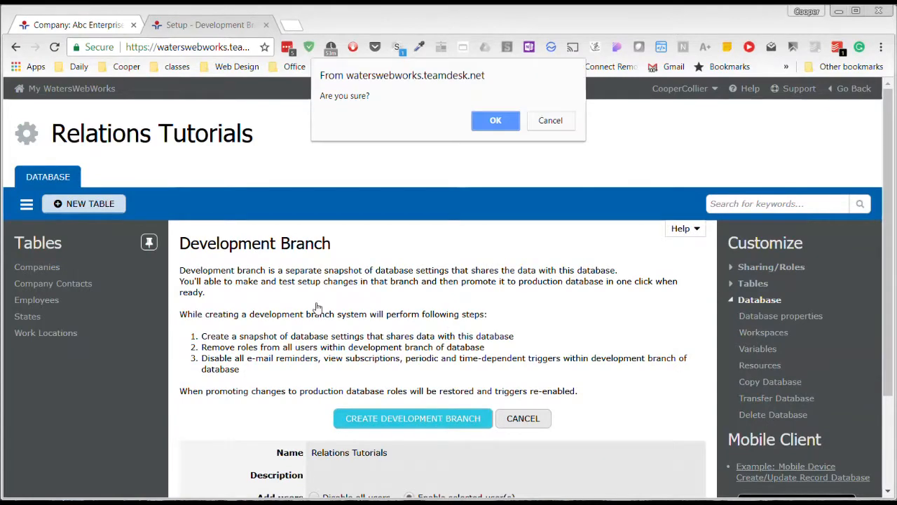
{"action": "left_click", "coordinate": [506, 120]}
- Close the old company tab, open the development branch's Setup in a new tab, and switch to it
{"action": "left_click", "coordinate": [79, 26]}
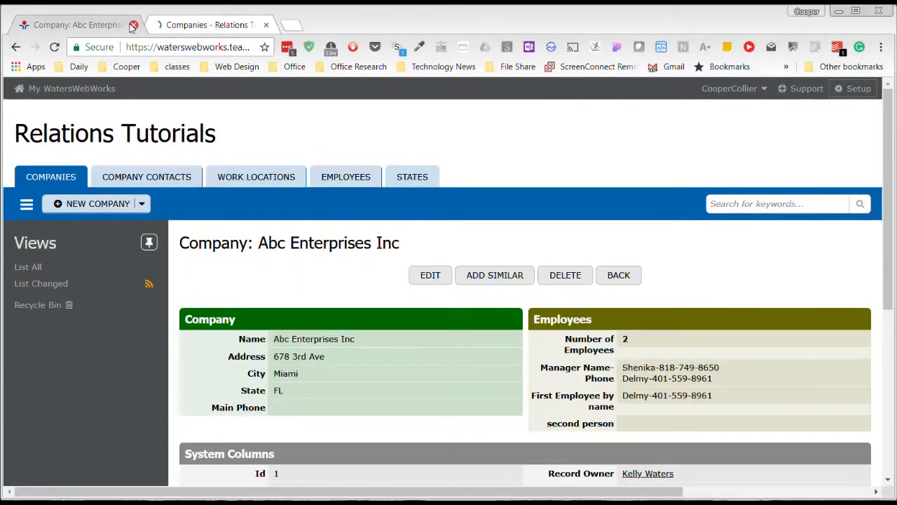
{"action": "left_click", "coordinate": [133, 26]}
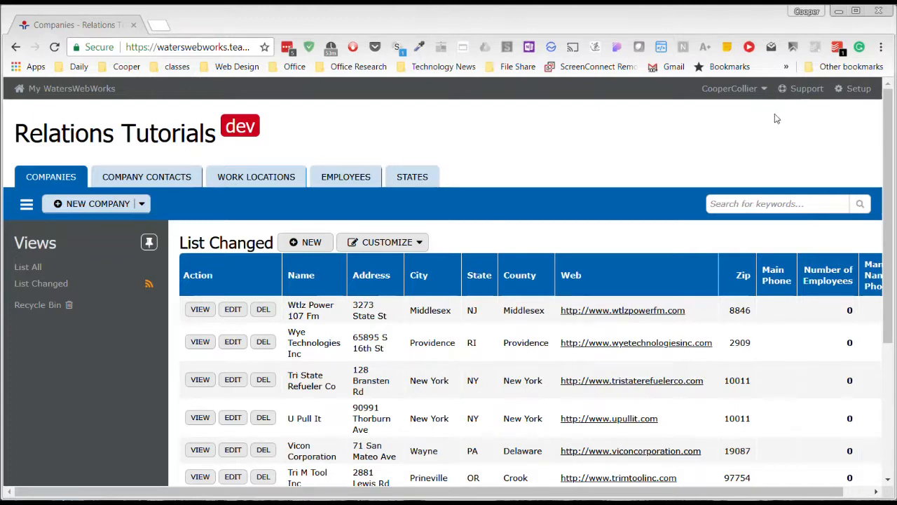
{"action": "right_click", "coordinate": [857, 91]}
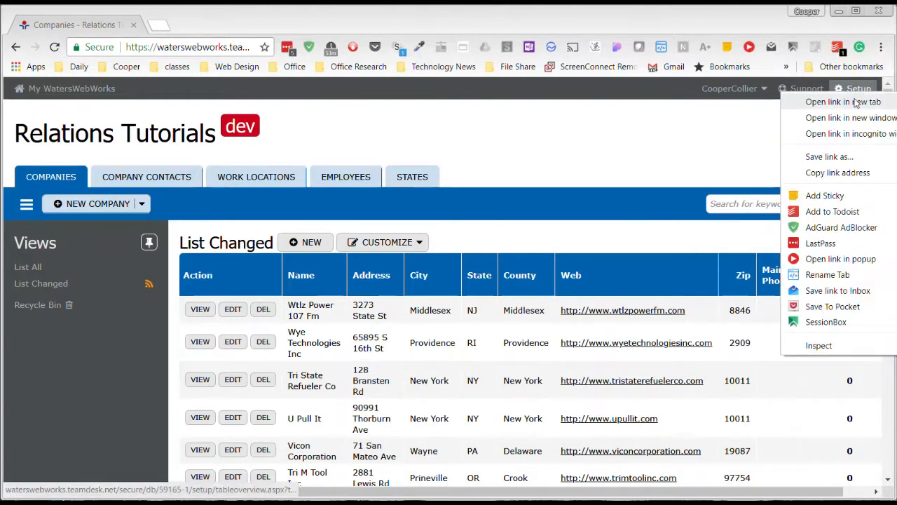
{"action": "left_click", "coordinate": [855, 103]}
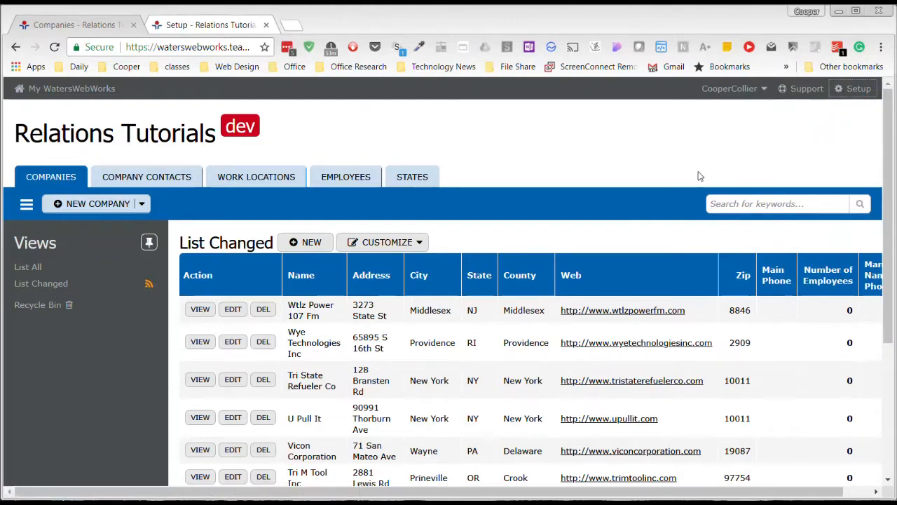
{"action": "left_click", "coordinate": [208, 26]}
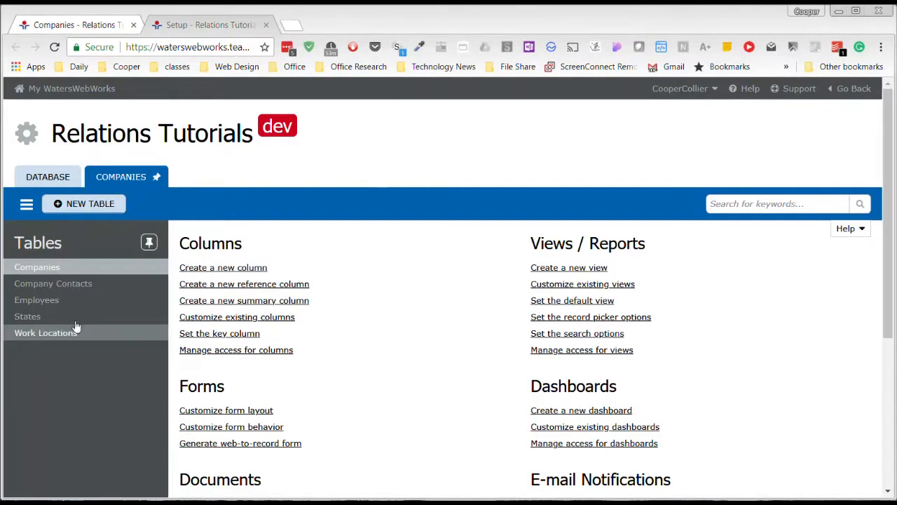
- Open the Company Contacts table's existing columns and review its formula columns and reference lookups
{"action": "left_click", "coordinate": [81, 283]}
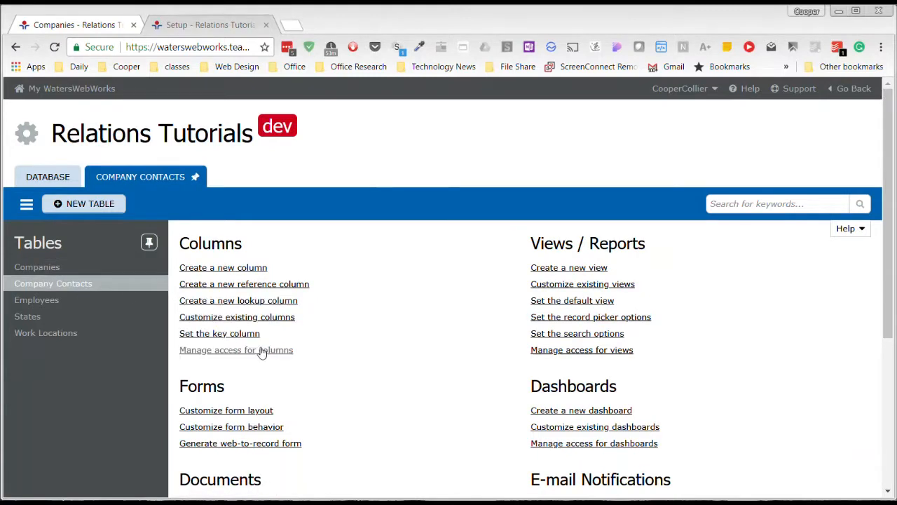
{"action": "left_click", "coordinate": [280, 320]}
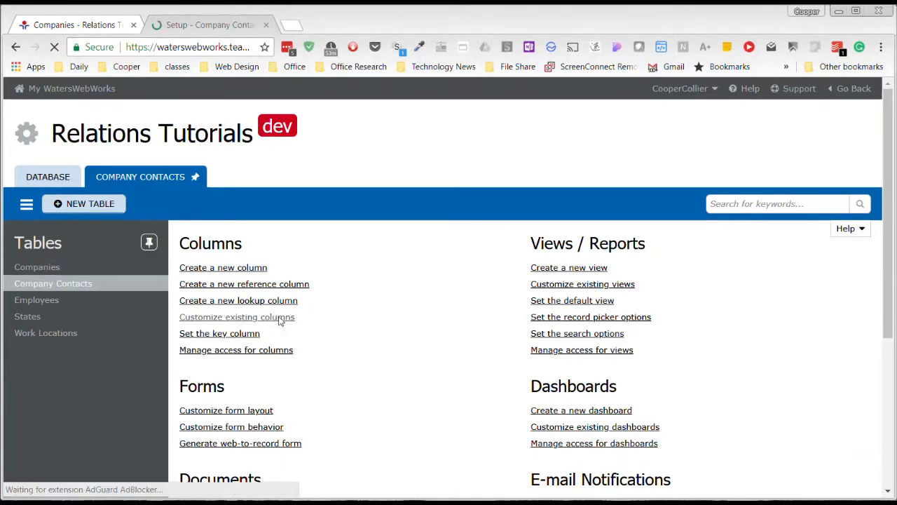
{"action": "scroll", "coordinate": [371, 284], "scroll_direction": "down", "scroll_amount": 4}
{"action": "scroll", "coordinate": [372, 285], "scroll_direction": "down", "scroll_amount": 2}
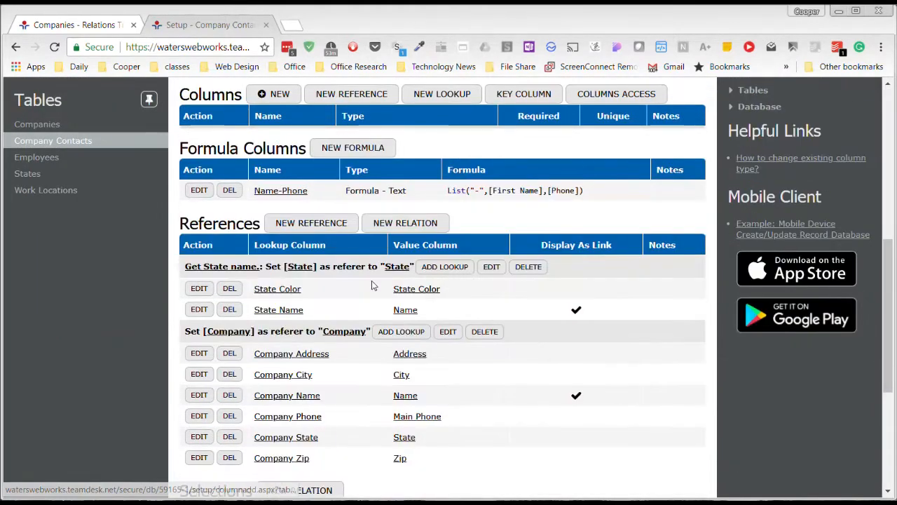
{"action": "scroll", "coordinate": [370, 283], "scroll_direction": "up", "scroll_amount": 1}
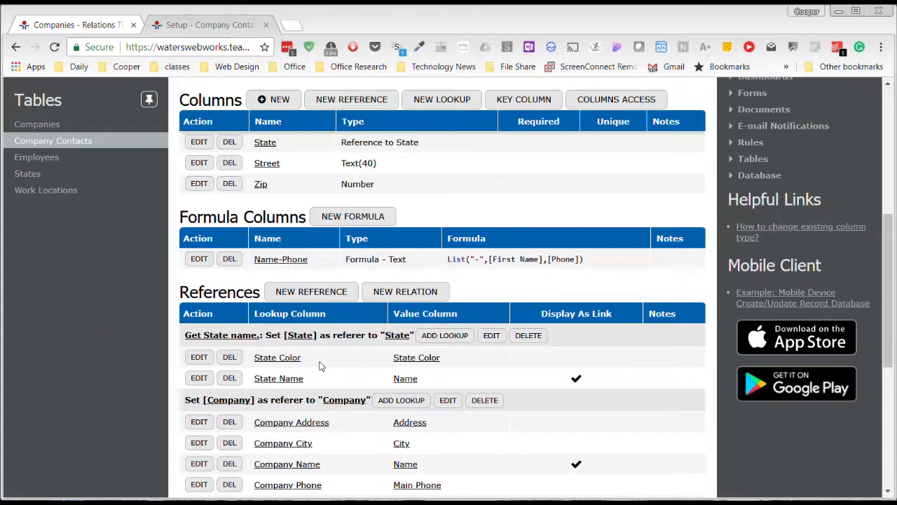
{"action": "scroll", "coordinate": [373, 421], "scroll_direction": "down", "scroll_amount": 2}
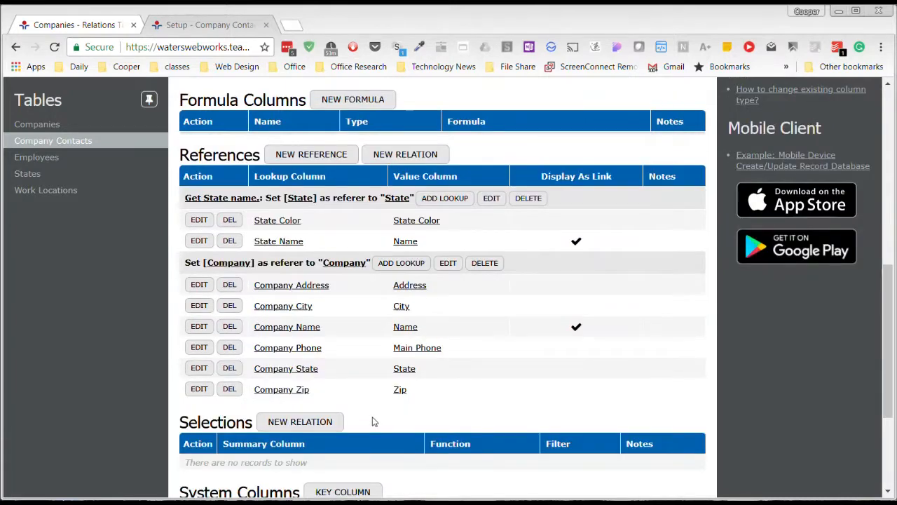
{"action": "scroll", "coordinate": [373, 421], "scroll_direction": "down", "scroll_amount": 2}
{"action": "scroll", "coordinate": [372, 419], "scroll_direction": "up", "scroll_amount": 1}
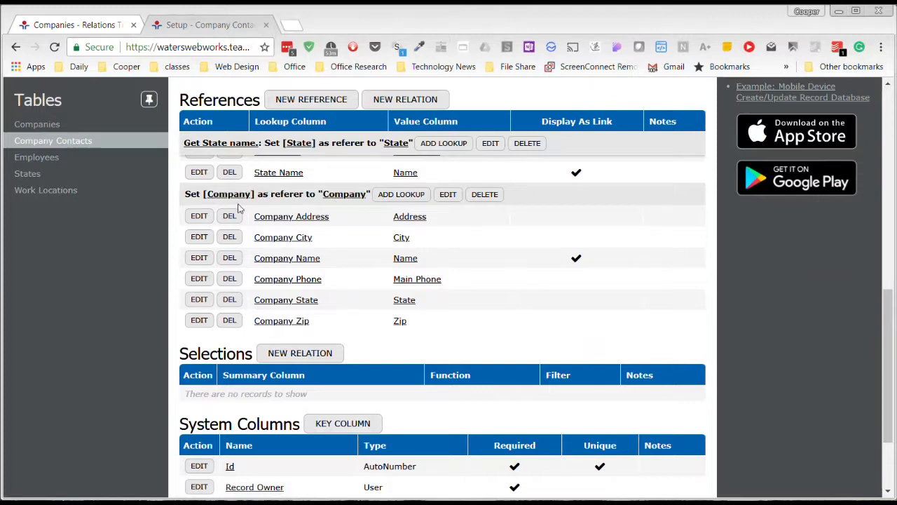
{"action": "scroll", "coordinate": [379, 241], "scroll_direction": "up", "scroll_amount": 1}
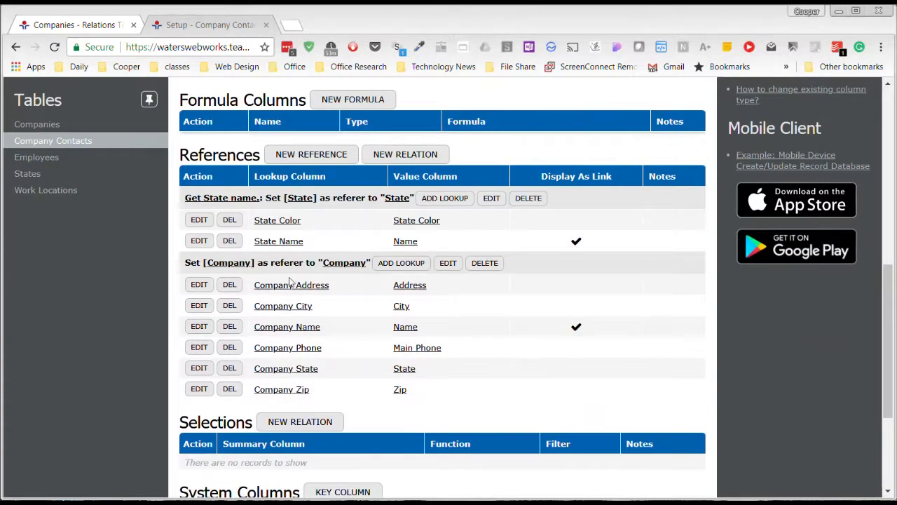
- Switch to the Companies table's columns and review its summary selections from Company Contacts
{"action": "left_click", "coordinate": [51, 128]}
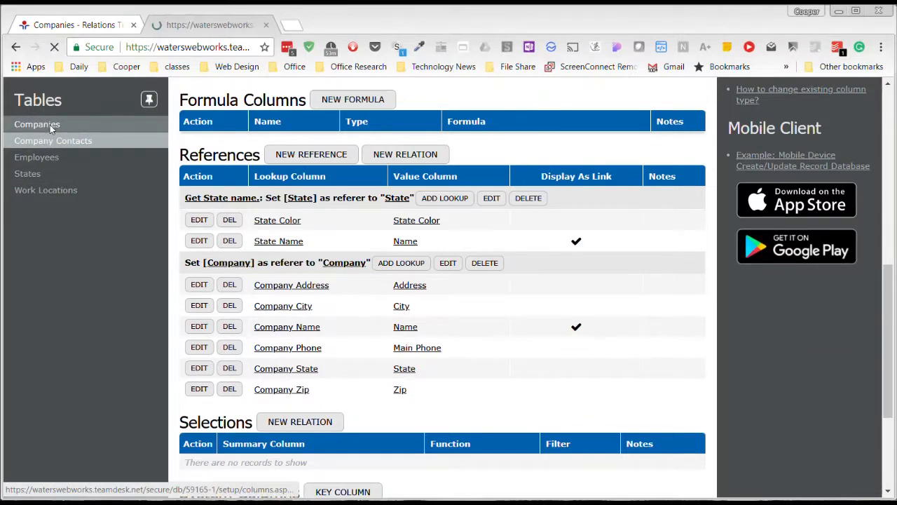
{"action": "scroll", "coordinate": [347, 316], "scroll_direction": "down", "scroll_amount": 4}
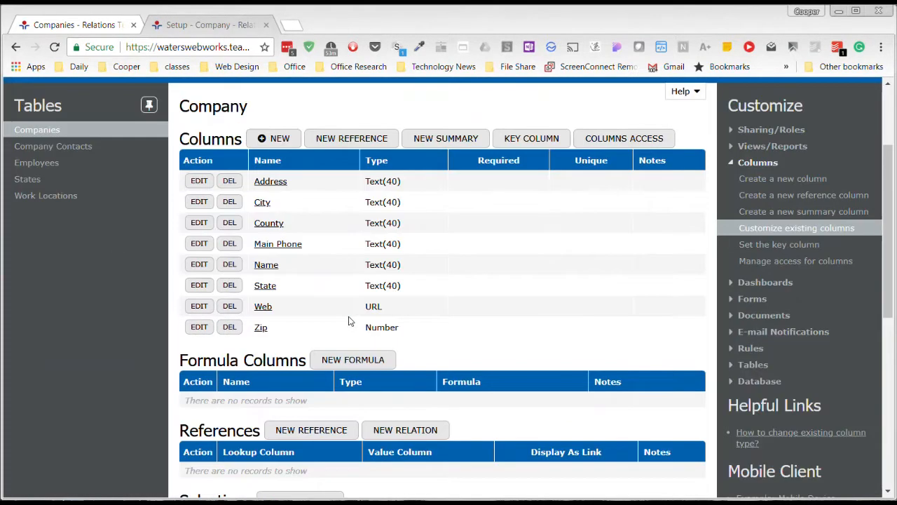
{"action": "scroll", "coordinate": [295, 405], "scroll_direction": "down", "scroll_amount": 1}
{"action": "scroll", "coordinate": [295, 405], "scroll_direction": "down", "scroll_amount": 1}
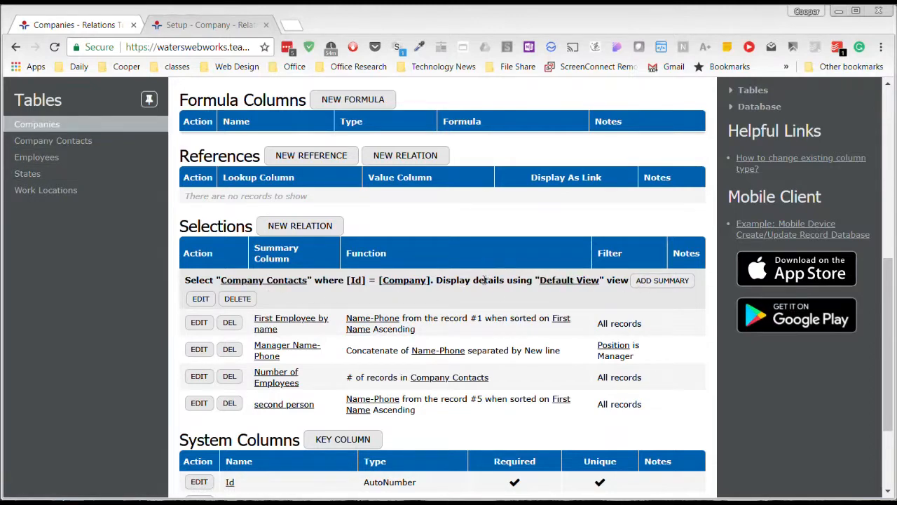
{"action": "left_click_drag", "start_coordinate": [614, 280], "coordinate": [592, 283]}
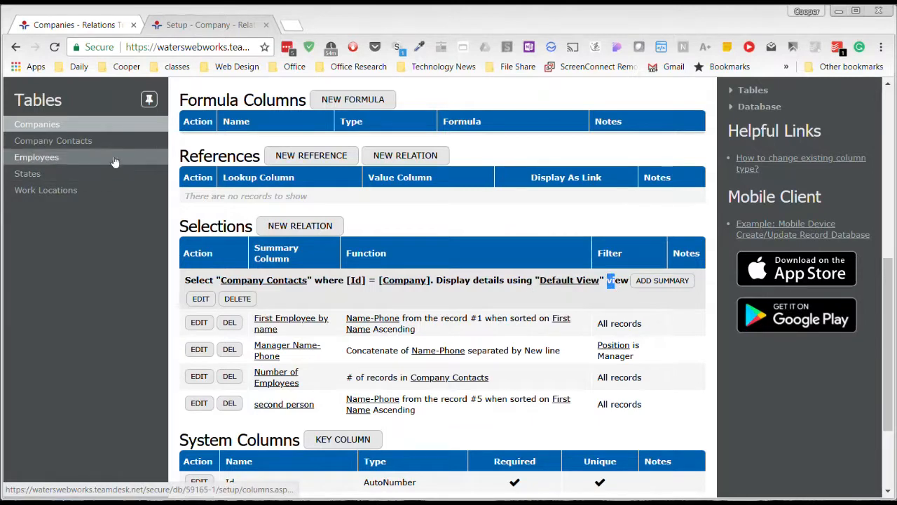
- Open the Company Contacts to Company relation for editing, inspect its Details View options, and cancel
{"action": "left_click", "coordinate": [202, 298]}
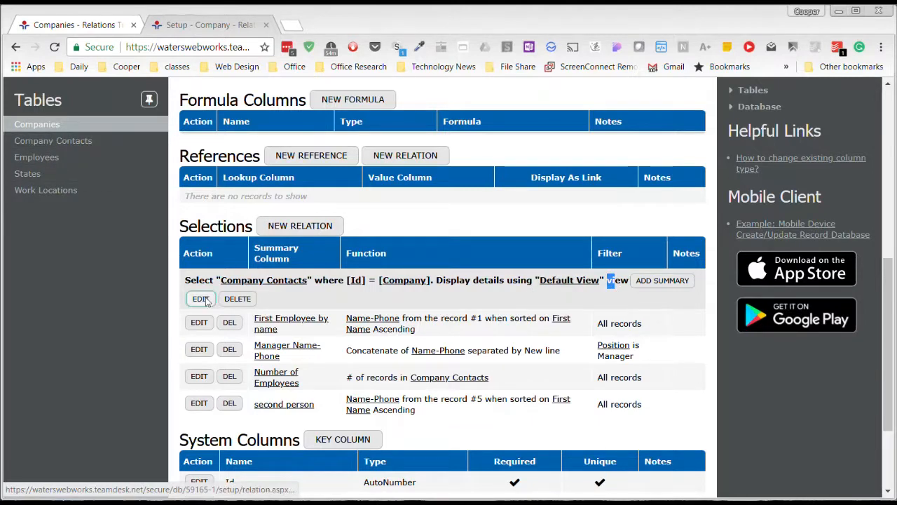
{"action": "scroll", "coordinate": [407, 315], "scroll_direction": "down", "scroll_amount": 2}
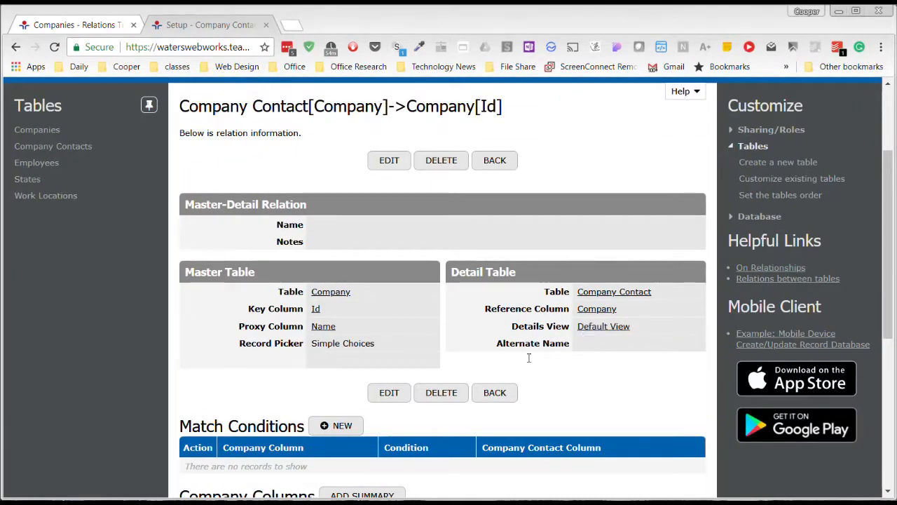
{"action": "left_click", "coordinate": [399, 393]}
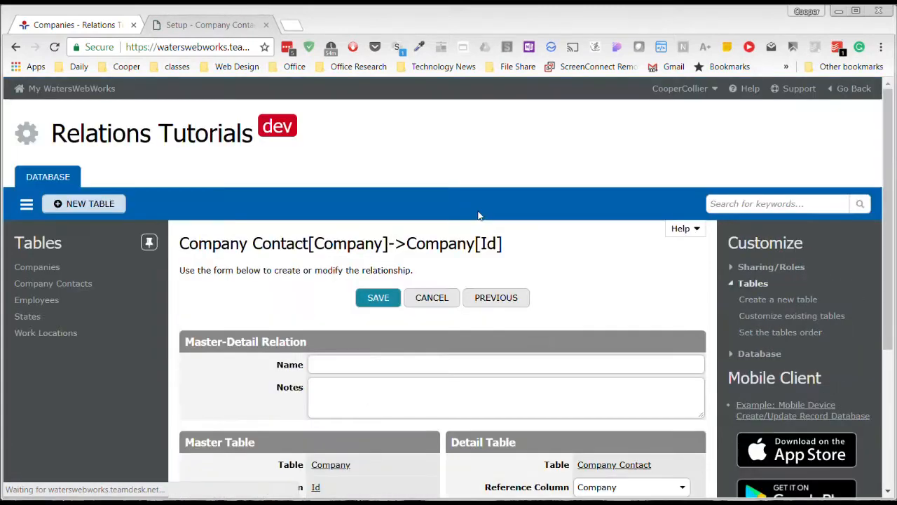
{"action": "scroll", "coordinate": [481, 210], "scroll_direction": "down", "scroll_amount": 3}
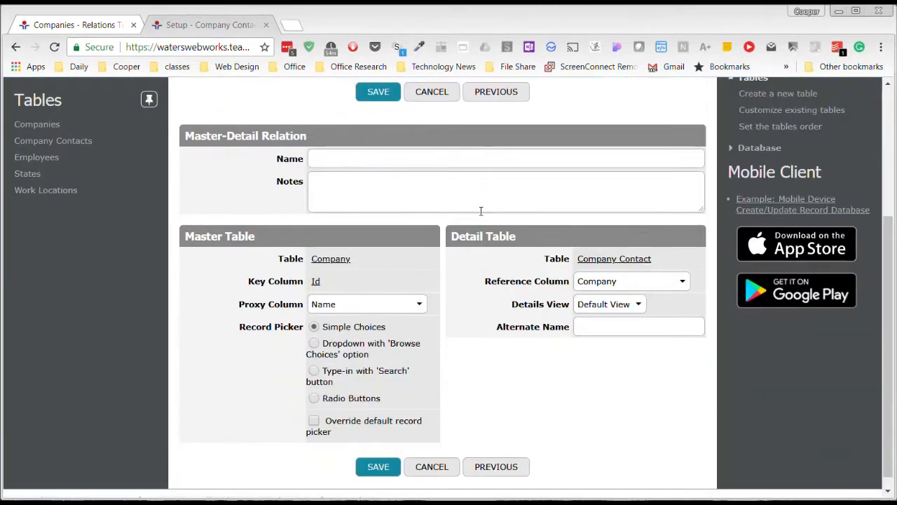
{"action": "left_click", "coordinate": [620, 309]}
{"action": "left_click", "coordinate": [603, 403]}
{"action": "left_click", "coordinate": [617, 309]}
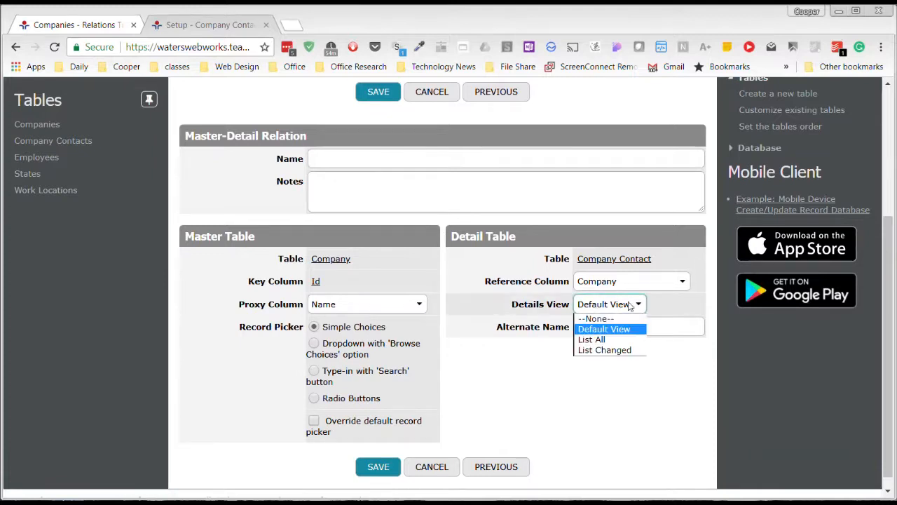
{"action": "left_click", "coordinate": [621, 307]}
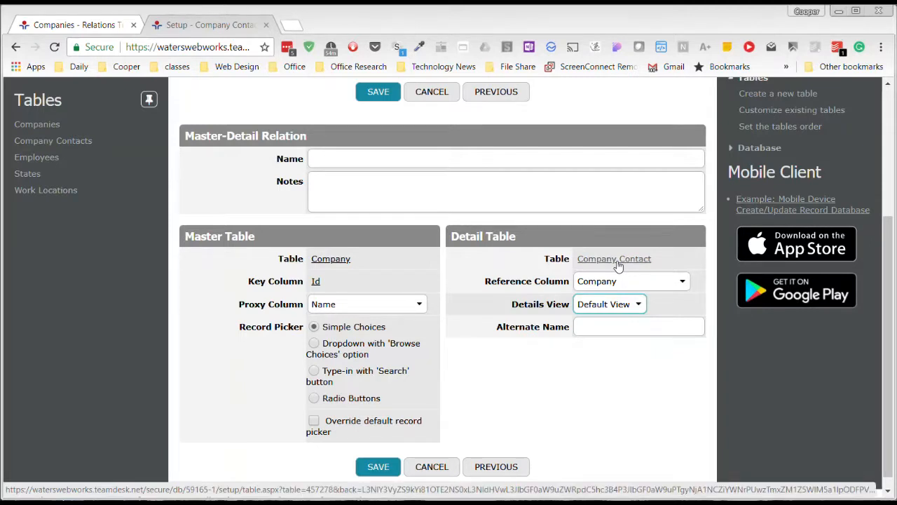
{"action": "scroll", "coordinate": [482, 437], "scroll_direction": "up", "scroll_amount": 1}
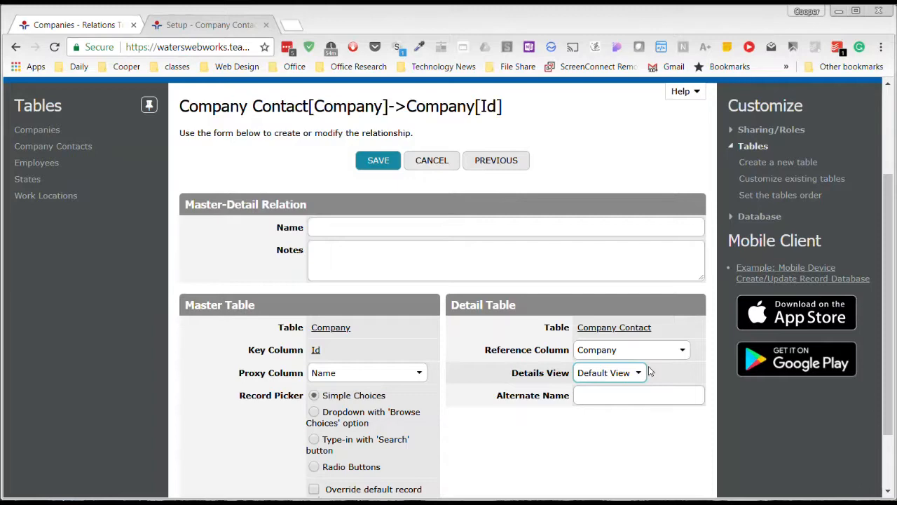
{"action": "left_click", "coordinate": [428, 163]}
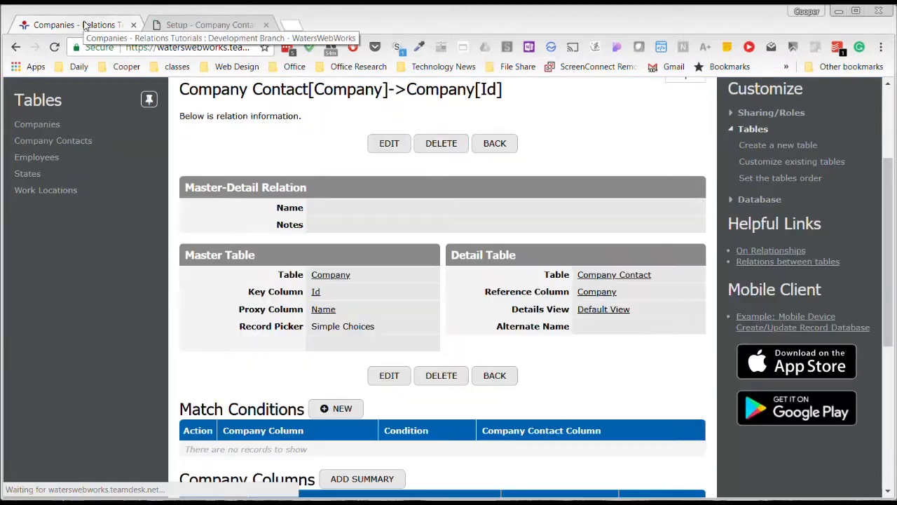
- In the database tab, view the Wtlz Power 107 Fm company record and its contacts, then go back
{"action": "left_click", "coordinate": [86, 24]}
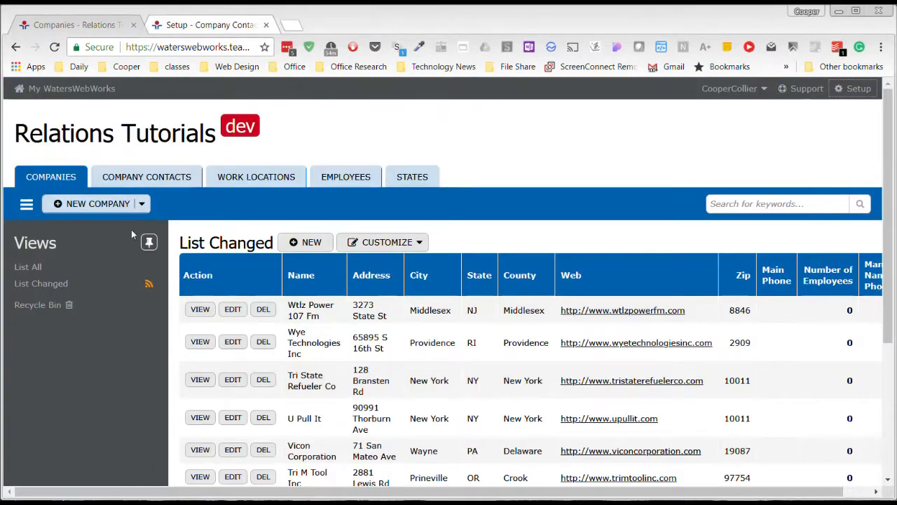
{"action": "left_click", "coordinate": [203, 310]}
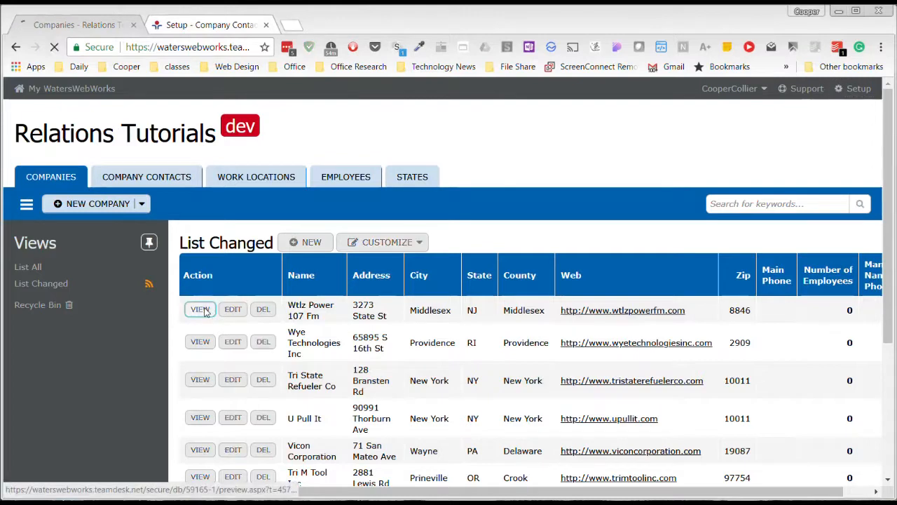
{"action": "scroll", "coordinate": [249, 270], "scroll_direction": "down", "scroll_amount": 3}
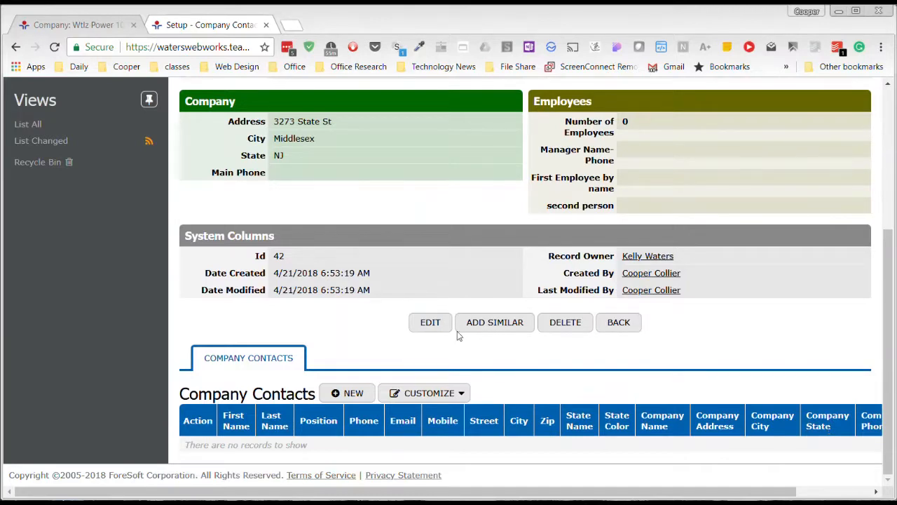
{"action": "scroll", "coordinate": [408, 317], "scroll_direction": "up", "scroll_amount": 2}
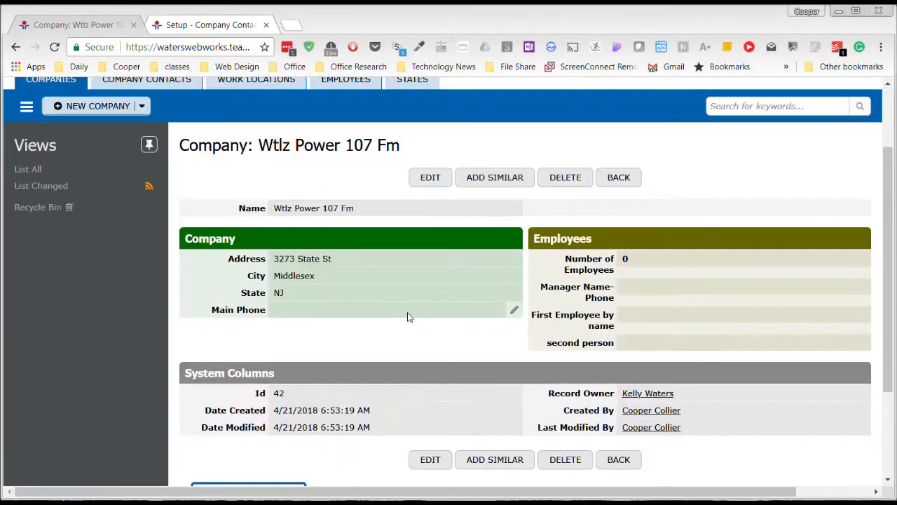
{"action": "left_click", "coordinate": [620, 178]}
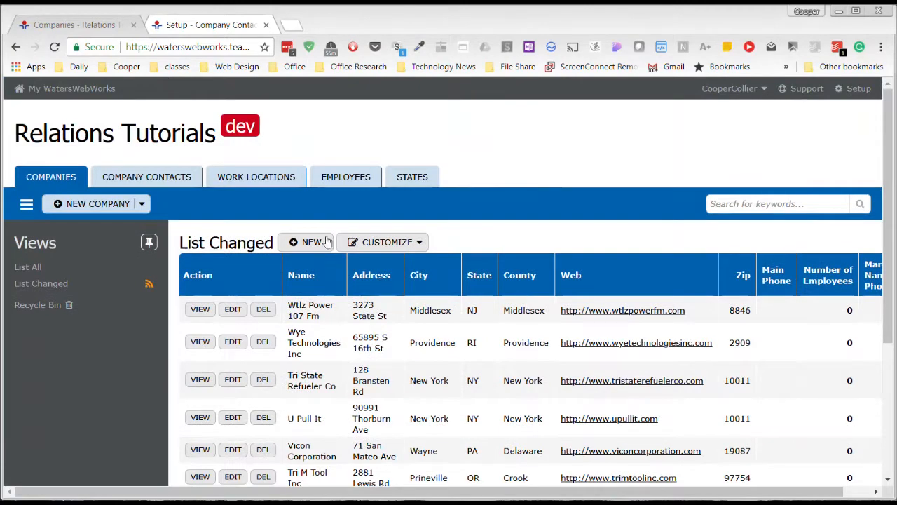
- Sort the companies list by name and view Abc Enterprises Inc's record and its contacts
{"action": "left_click", "coordinate": [302, 275]}
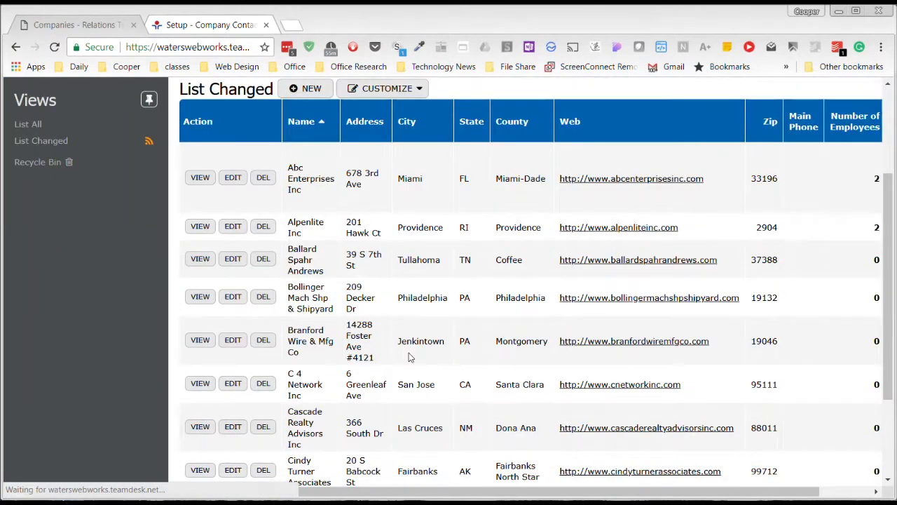
{"action": "left_click", "coordinate": [200, 178]}
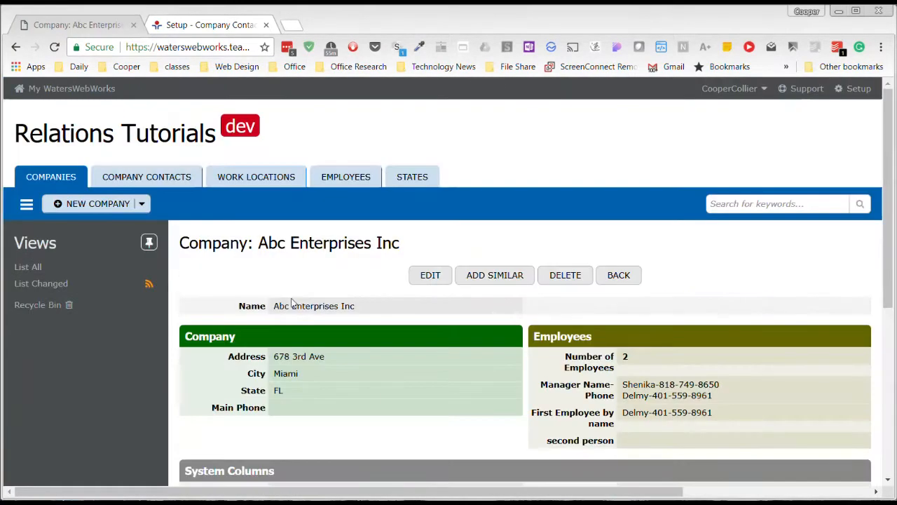
{"action": "scroll", "coordinate": [301, 351], "scroll_direction": "down", "scroll_amount": 5}
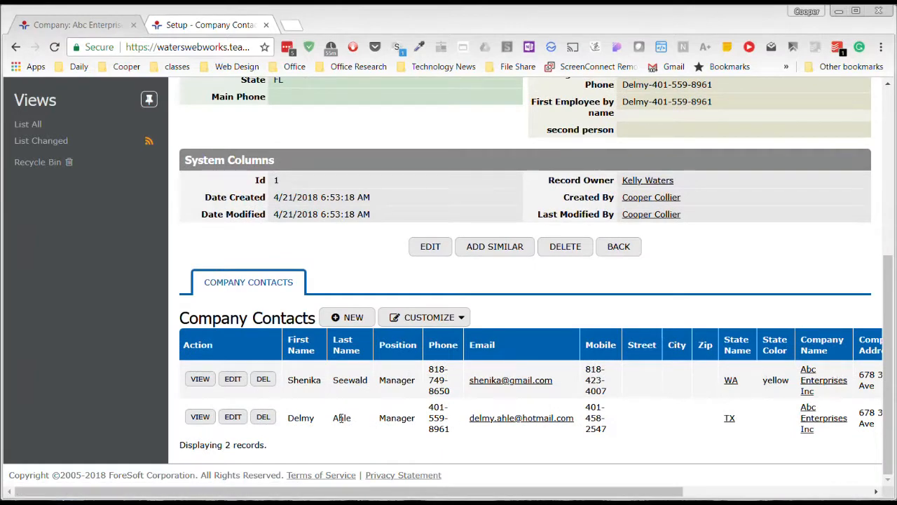
{"action": "scroll", "coordinate": [353, 368], "scroll_direction": "up", "scroll_amount": 5}
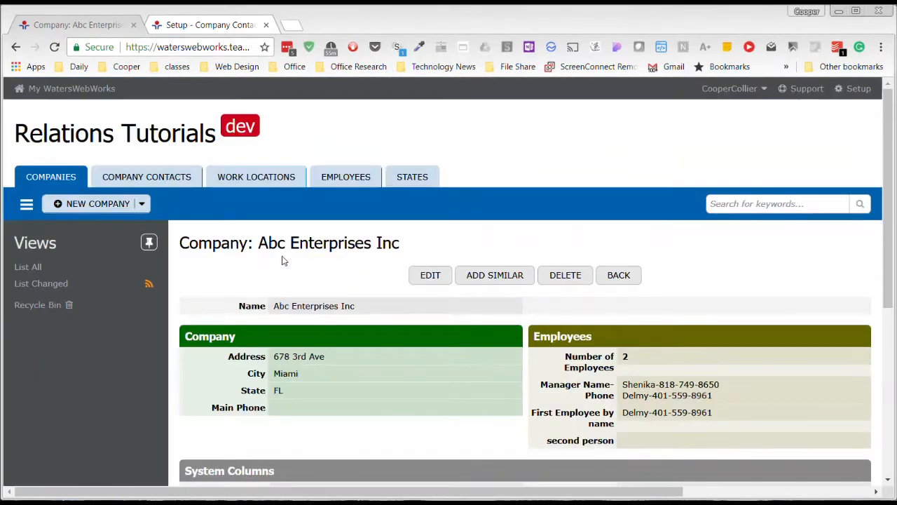
- Browse the Company Contacts list, return to Companies, and reopen Abc Enterprises Inc's contacts
{"action": "left_click", "coordinate": [139, 183]}
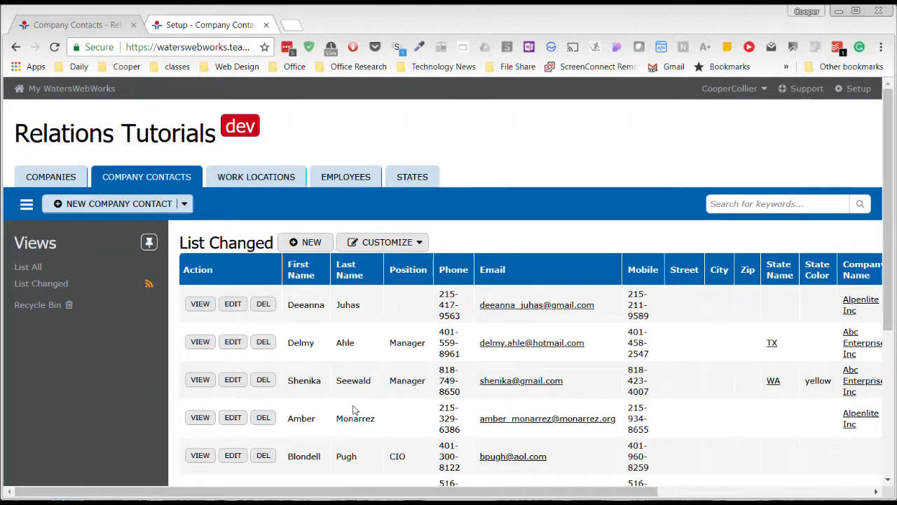
{"action": "left_click", "coordinate": [54, 176]}
{"action": "left_click", "coordinate": [199, 330]}
{"action": "scroll", "coordinate": [414, 377], "scroll_direction": "down", "scroll_amount": 5}
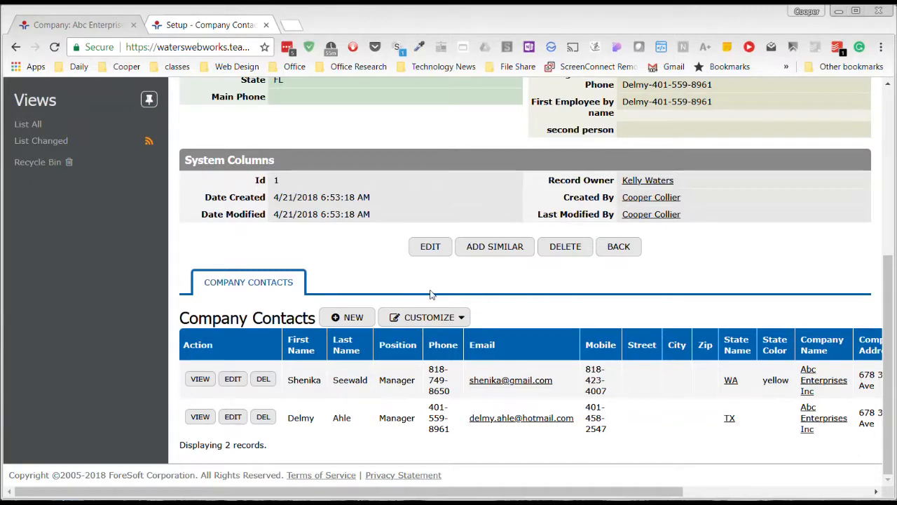
- Open the Company Contacts table's views list and make a copy of the List All view
{"action": "left_click", "coordinate": [74, 25]}
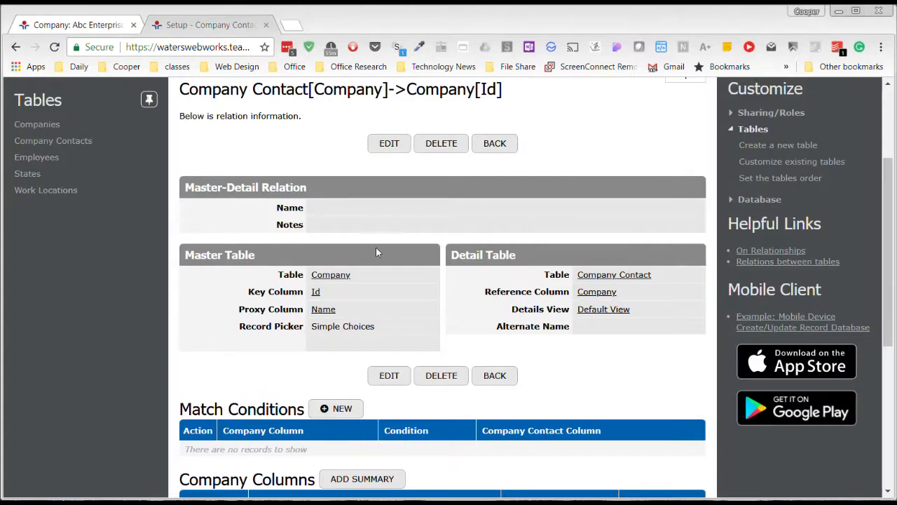
{"action": "scroll", "coordinate": [157, 297], "scroll_direction": "up", "scroll_amount": 3}
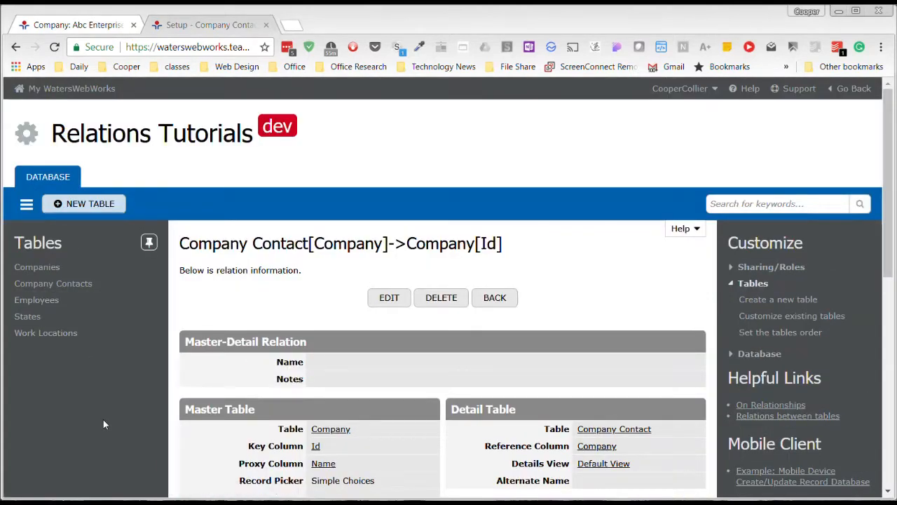
{"action": "left_click", "coordinate": [61, 287]}
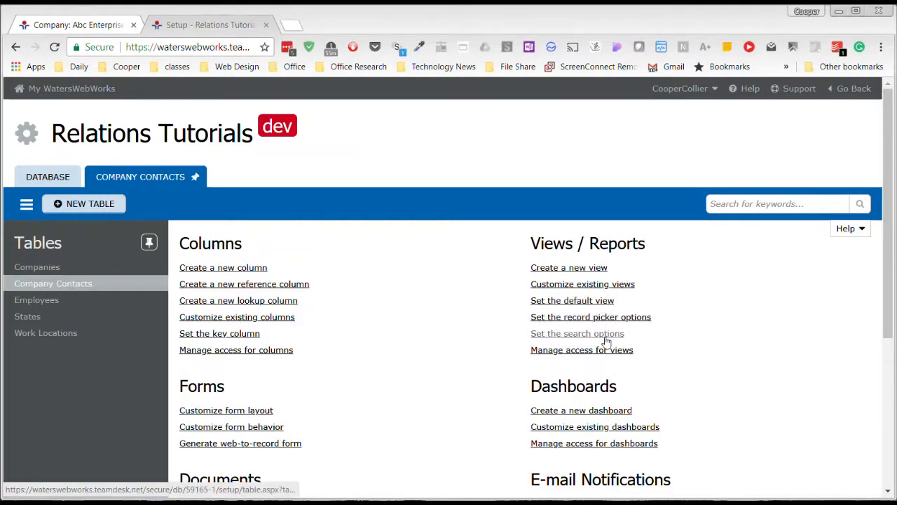
{"action": "left_click", "coordinate": [596, 287]}
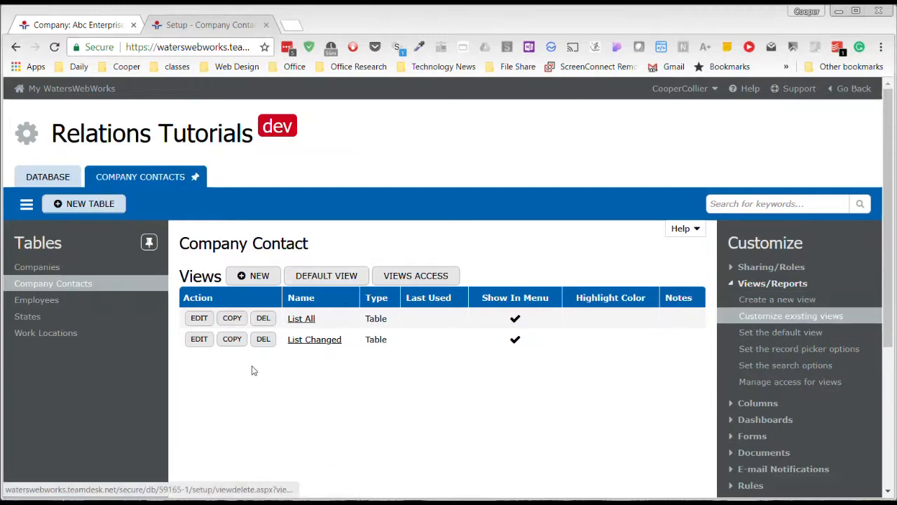
{"action": "left_click", "coordinate": [237, 319]}
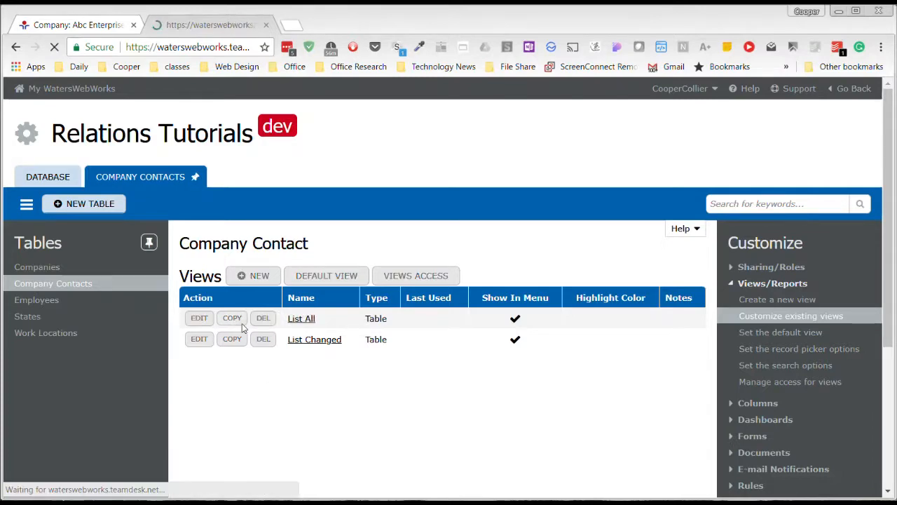
{"action": "scroll", "coordinate": [316, 423], "scroll_direction": "down", "scroll_amount": 2}
{"action": "scroll", "coordinate": [331, 346], "scroll_direction": "up", "scroll_amount": 2}
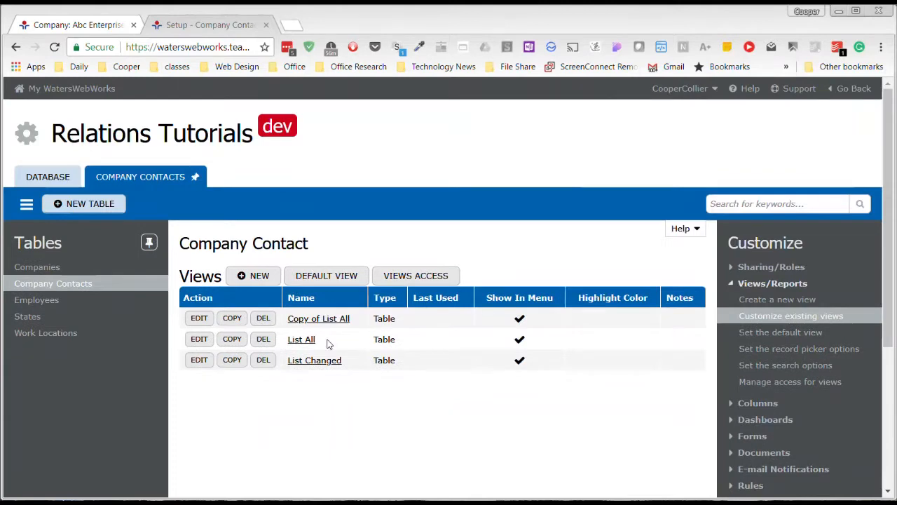
- Edit the copied view and rename it Ref to Companies
{"action": "left_click", "coordinate": [200, 318]}
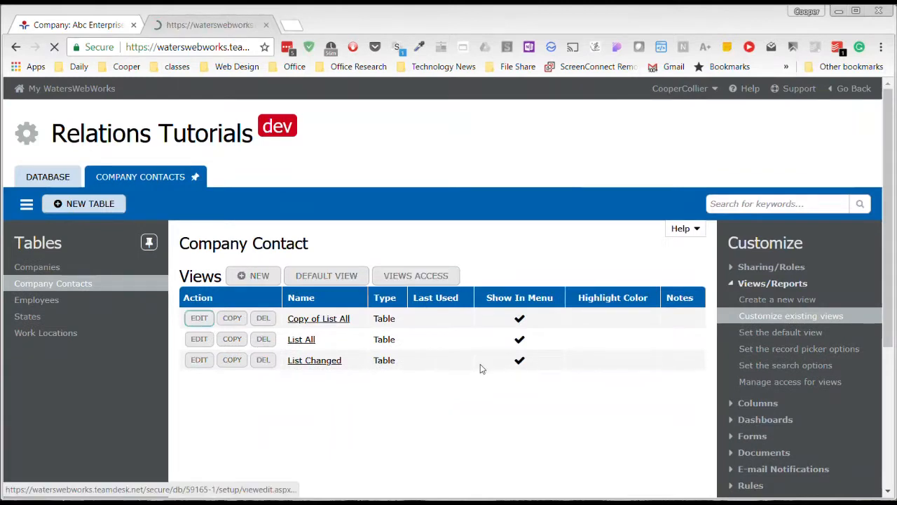
{"action": "scroll", "coordinate": [471, 377], "scroll_direction": "down", "scroll_amount": 2}
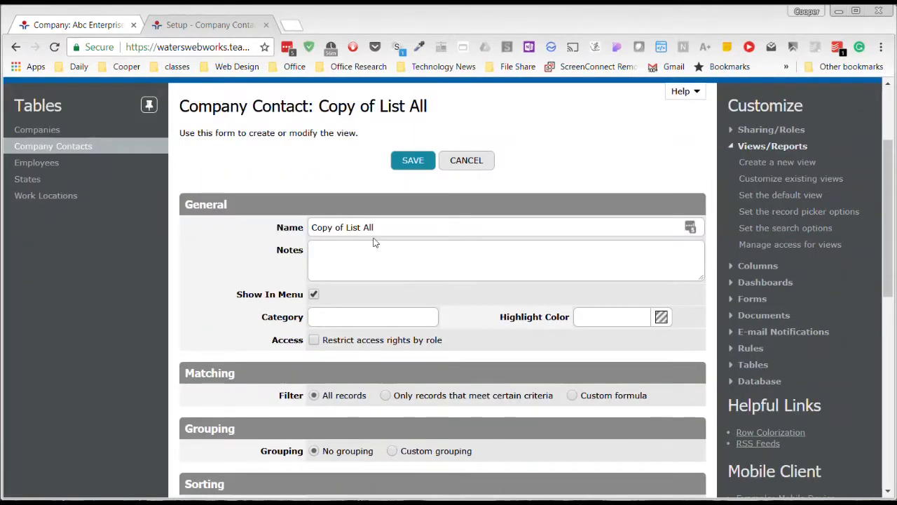
{"action": "left_click", "coordinate": [377, 227]}
{"action": "left_click_drag", "start_coordinate": [377, 227], "coordinate": [311, 228]}
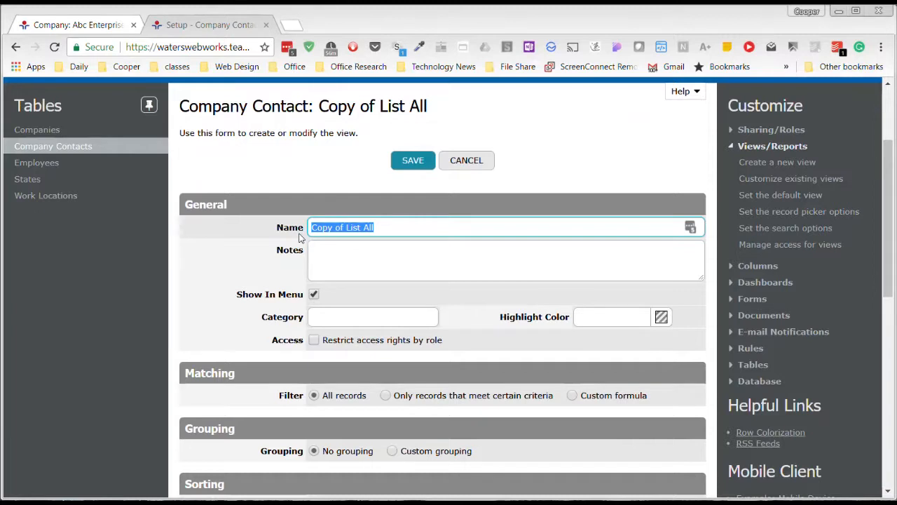
{"action": "type", "text": "Ref for"}
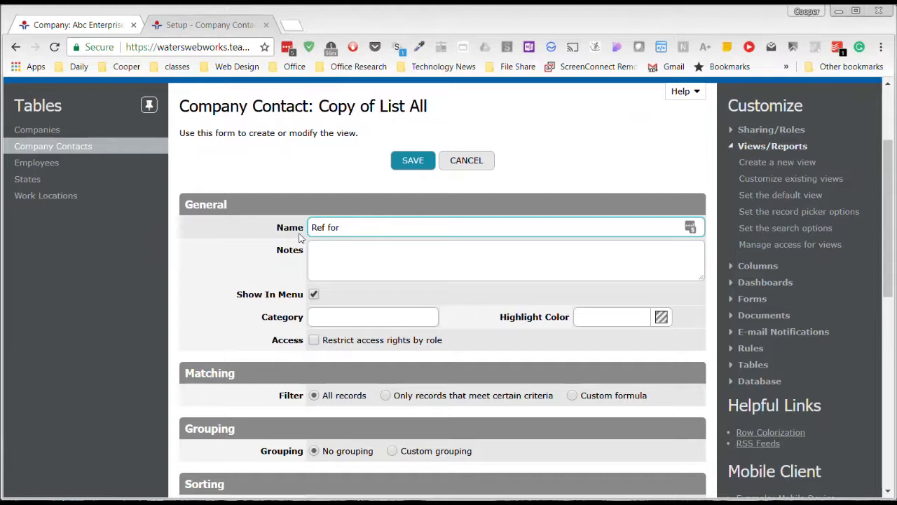
{"action": "type", "text": "Companies"}
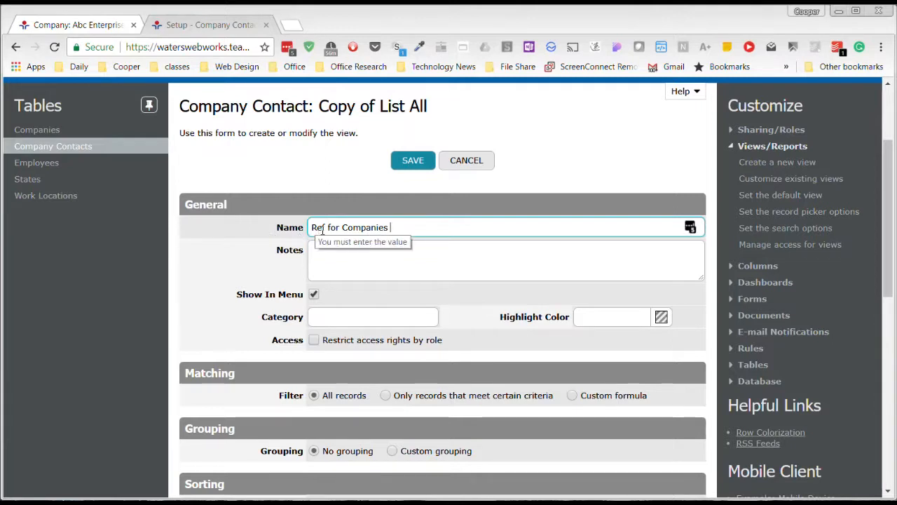
{"action": "double_click", "coordinate": [334, 227]}
{"action": "type", "text": "to"}
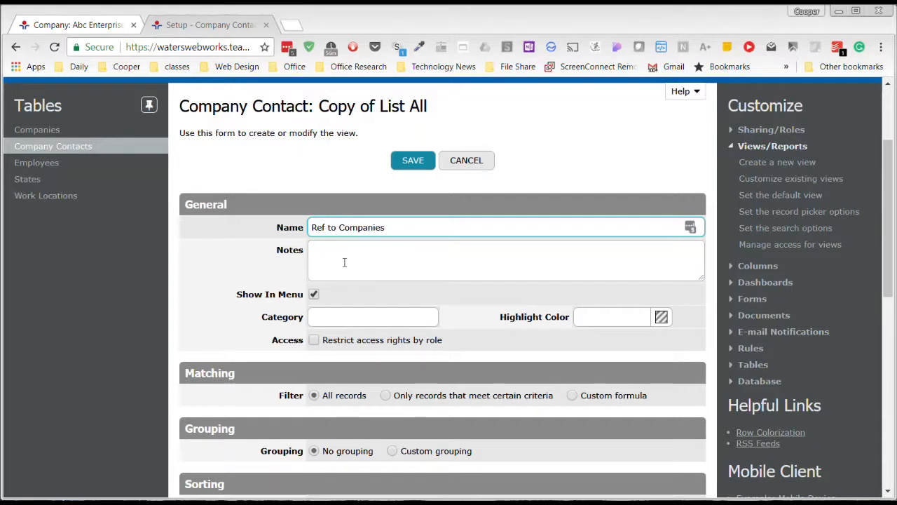
- Add the note "use this in the company to contact reference view" to the view
{"action": "left_click", "coordinate": [360, 247]}
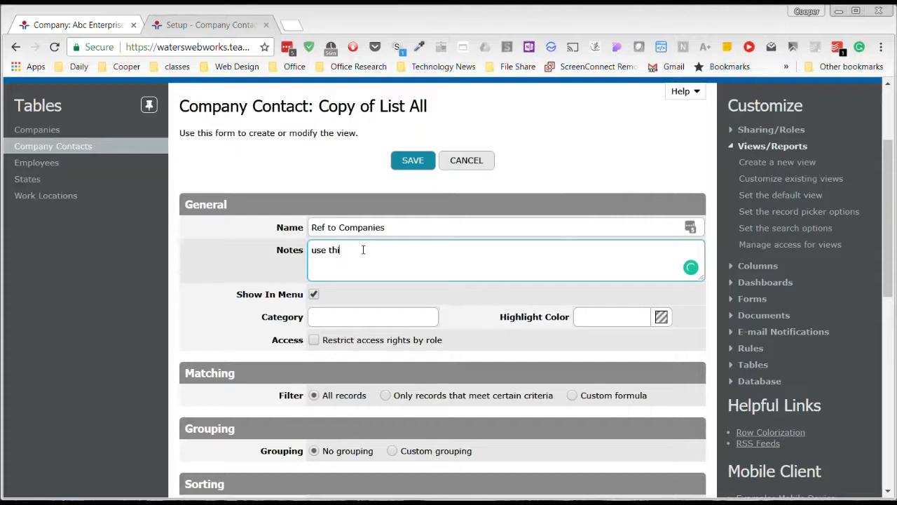
{"action": "type", "text": "n the com"}
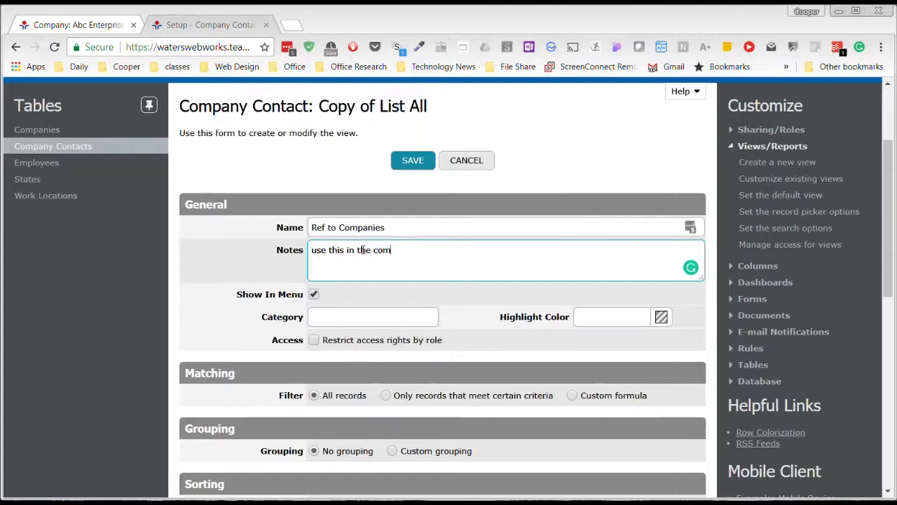
{"action": "type", "text": "pm"}
{"action": "key", "text": "BackSpace"}
{"action": "type", "text": "pany to c"}
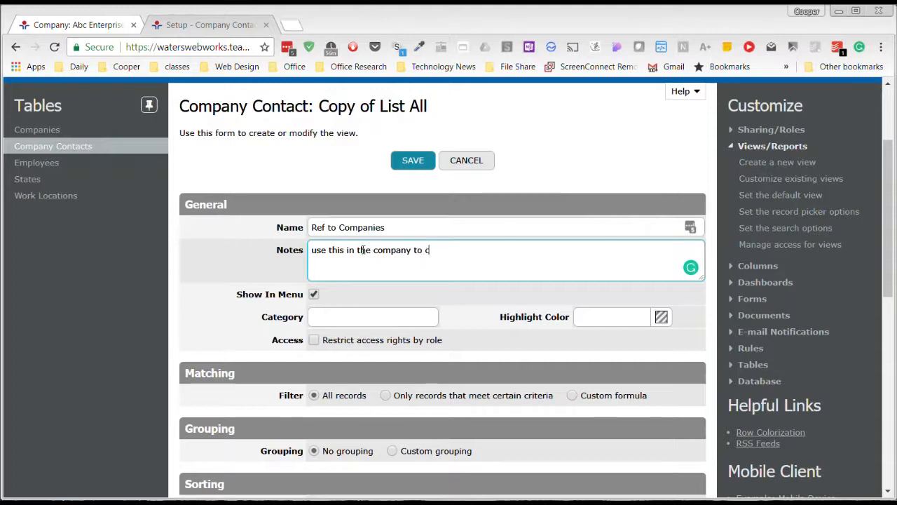
{"action": "type", "text": "ontact refe"}
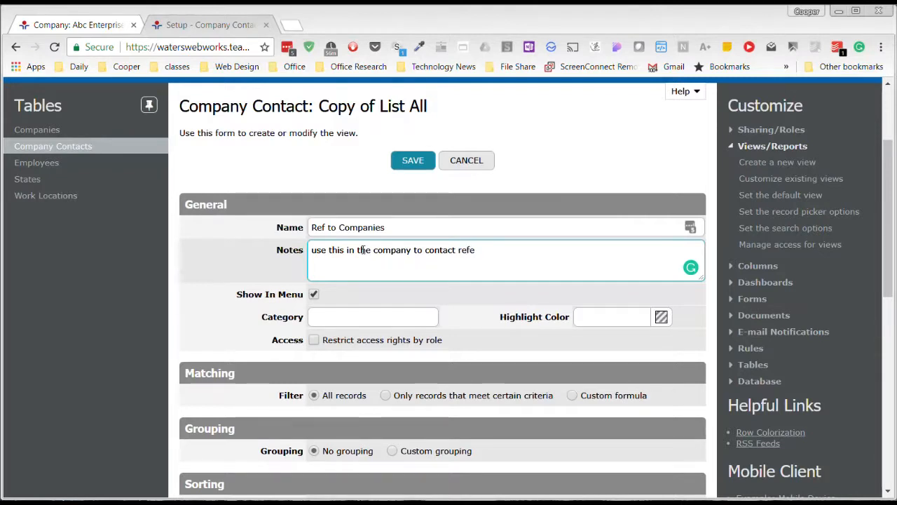
{"action": "type", "text": "rence view"}
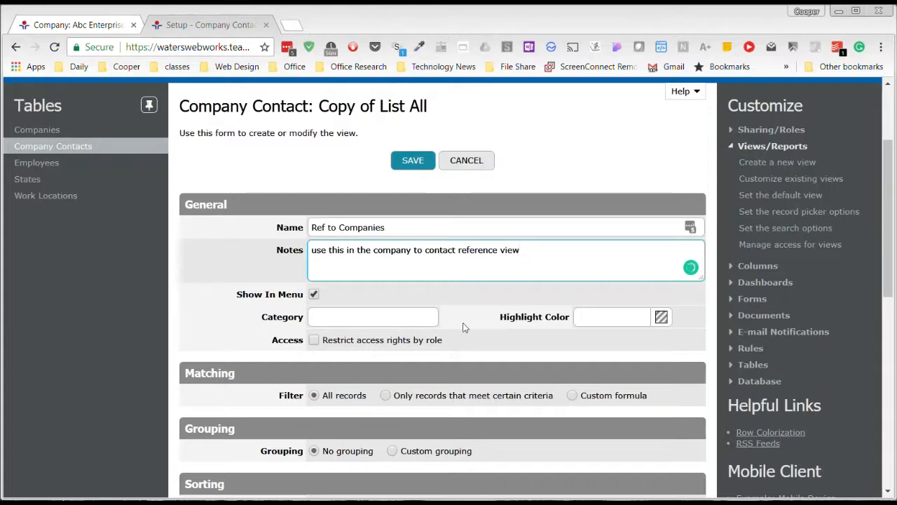
{"action": "scroll", "coordinate": [467, 372], "scroll_direction": "down", "scroll_amount": 3}
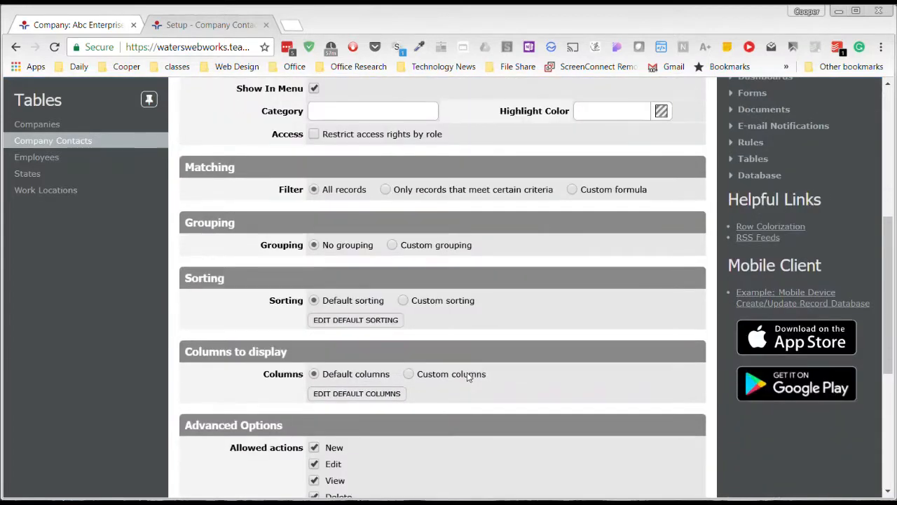
{"action": "scroll", "coordinate": [468, 376], "scroll_direction": "down", "scroll_amount": 2}
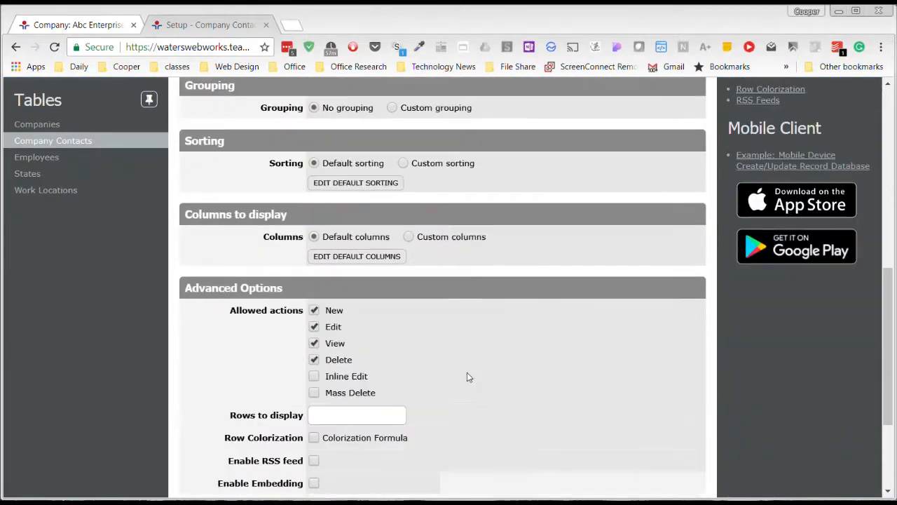
{"action": "left_click", "coordinate": [353, 259]}
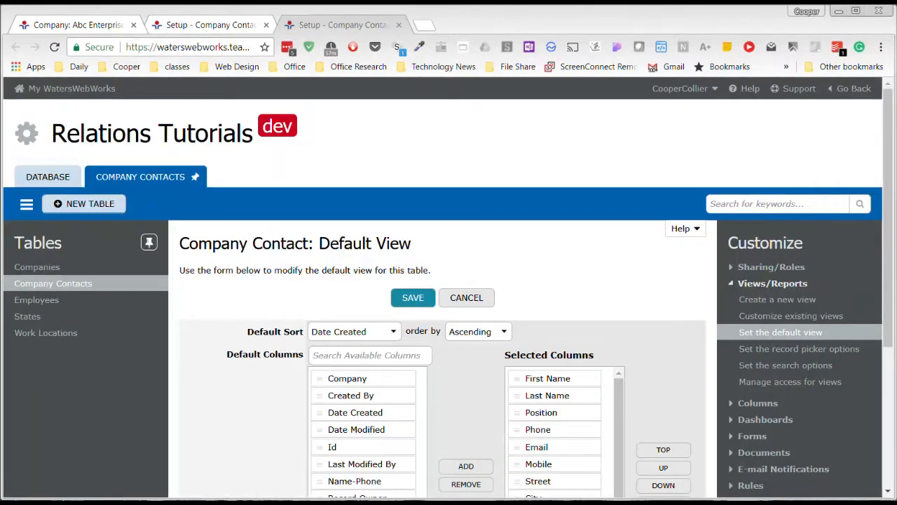
{"action": "left_click", "coordinate": [398, 25]}
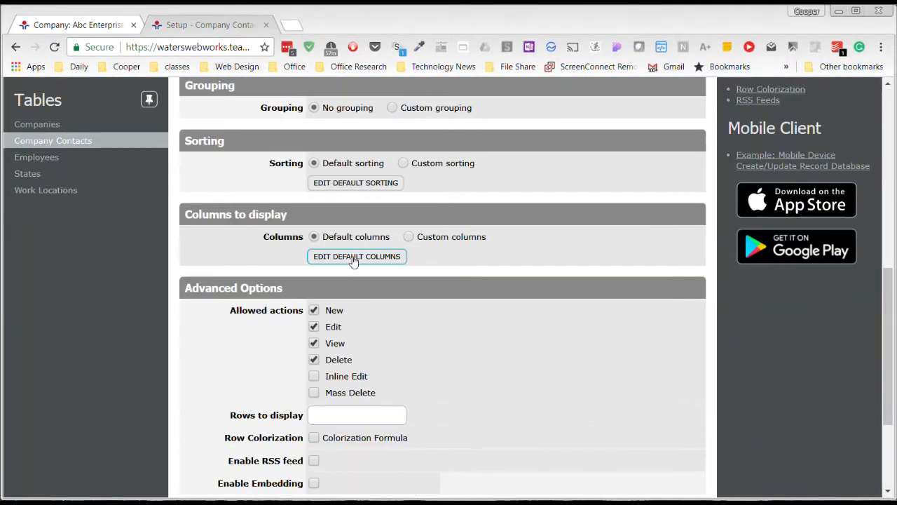
- Switch the view to custom columns, add First Name, Email, Mobile and State, and save the view
{"action": "left_click", "coordinate": [410, 237]}
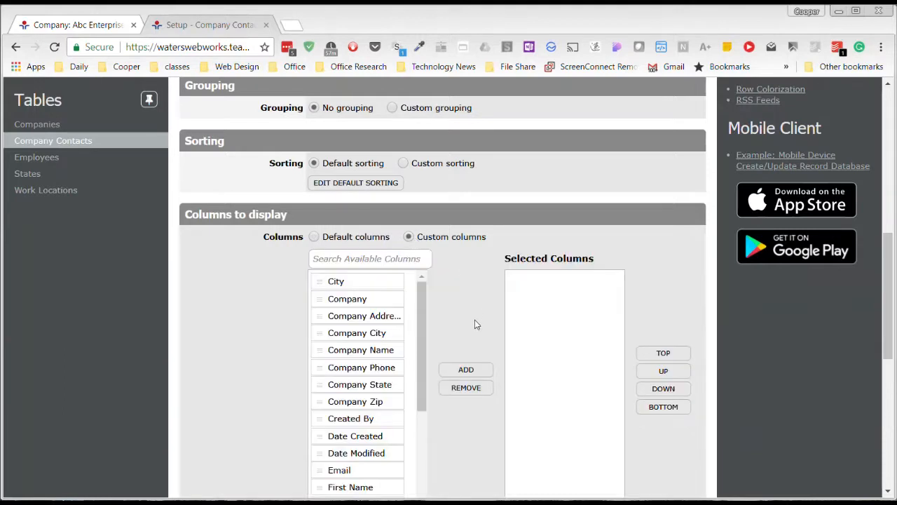
{"action": "left_click_drag", "start_coordinate": [421, 336], "coordinate": [420, 365]}
{"action": "scroll", "coordinate": [480, 306], "scroll_direction": "down", "scroll_amount": 2}
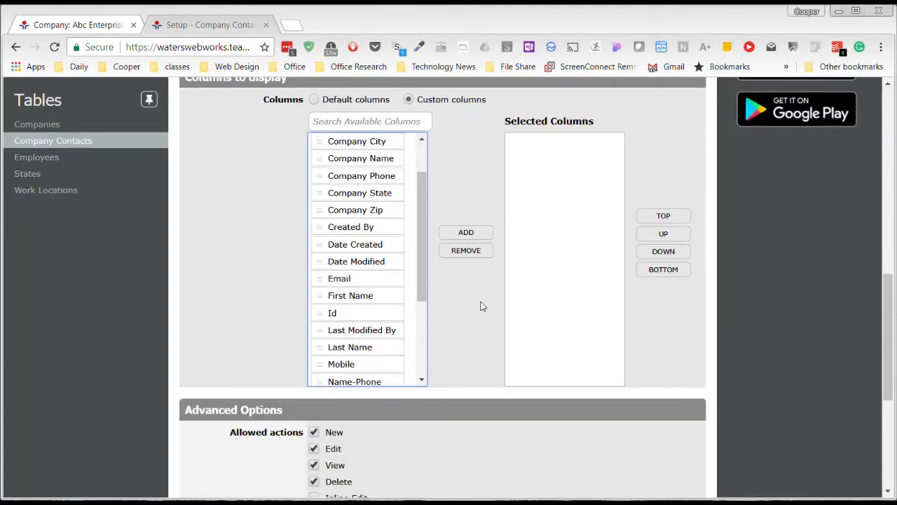
{"action": "left_click", "coordinate": [377, 295]}
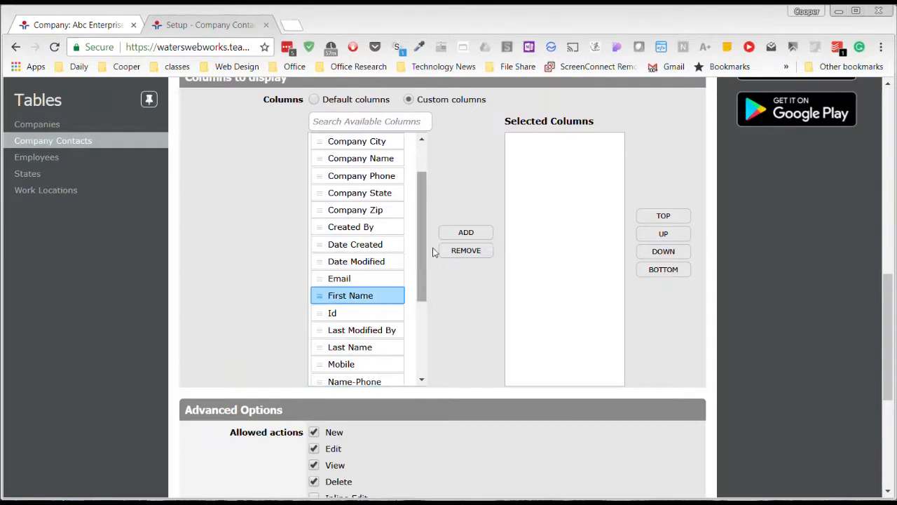
{"action": "left_click", "coordinate": [456, 234]}
{"action": "left_click", "coordinate": [377, 279]}
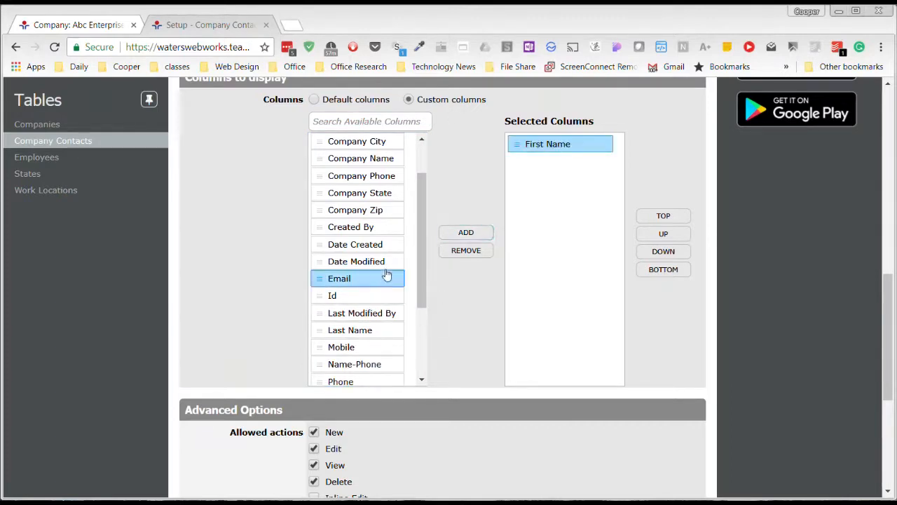
{"action": "left_click", "coordinate": [443, 236]}
{"action": "left_click_drag", "start_coordinate": [419, 269], "coordinate": [421, 365]}
{"action": "left_click", "coordinate": [377, 224]}
{"action": "left_click", "coordinate": [452, 237]}
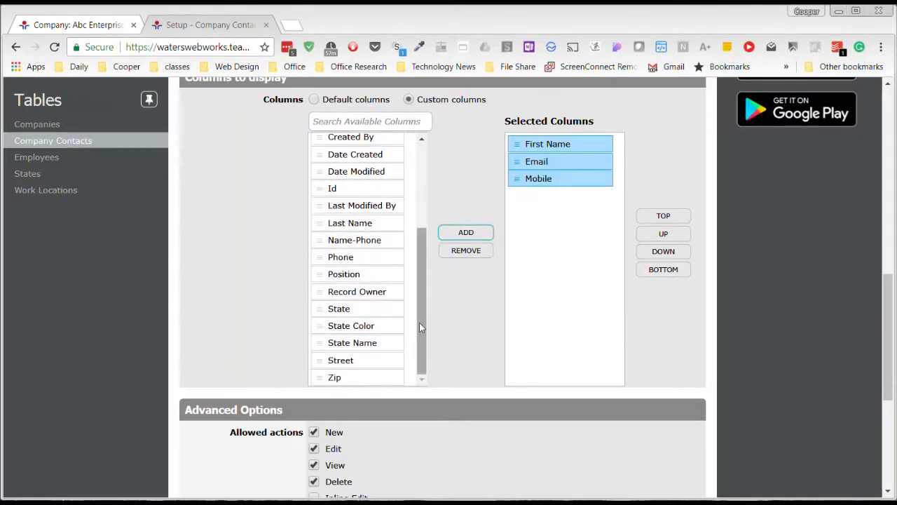
{"action": "left_click", "coordinate": [377, 309]}
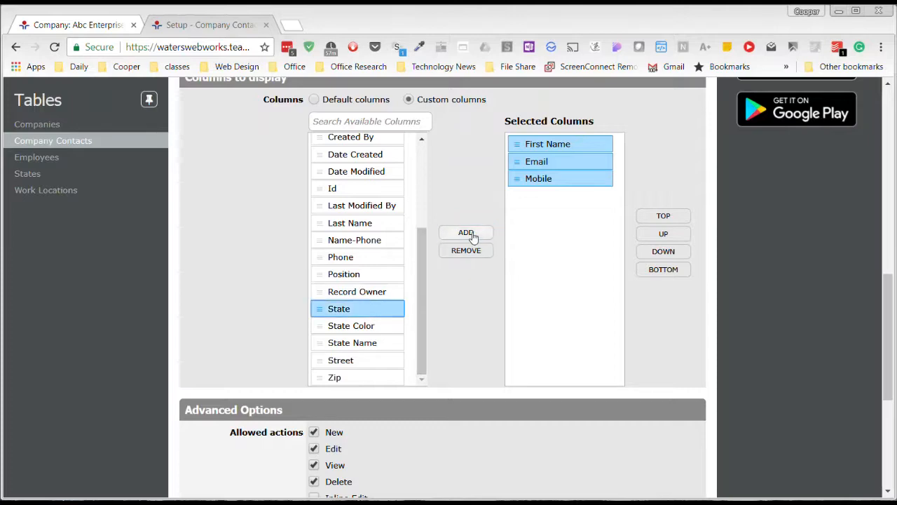
{"action": "left_click", "coordinate": [466, 233]}
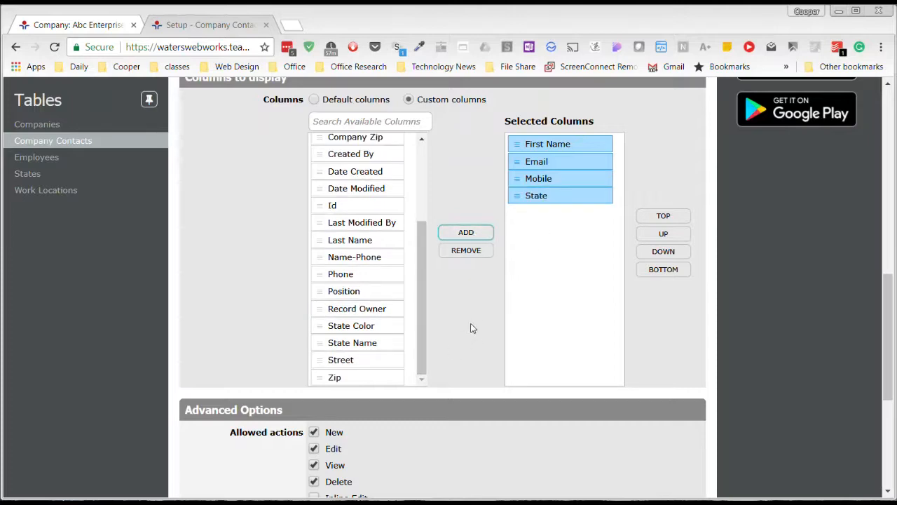
{"action": "scroll", "coordinate": [471, 329], "scroll_direction": "up", "scroll_amount": 8}
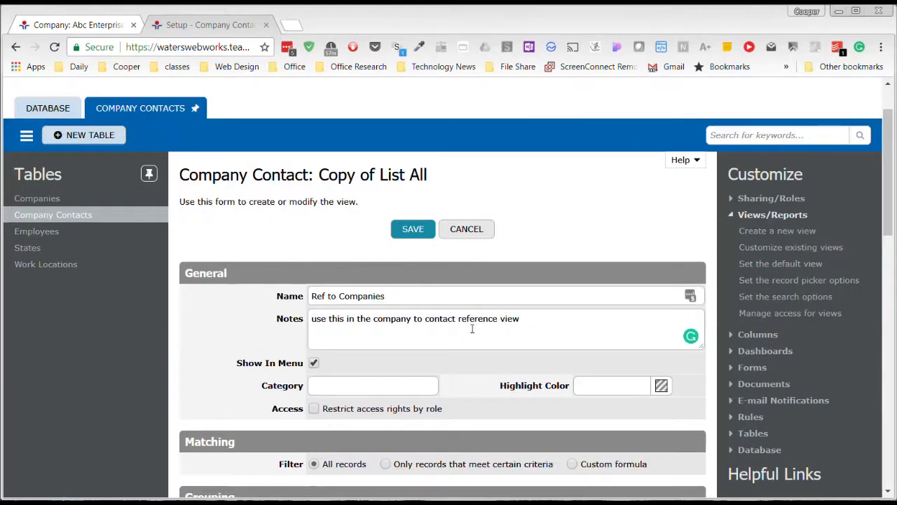
{"action": "left_click", "coordinate": [414, 237]}
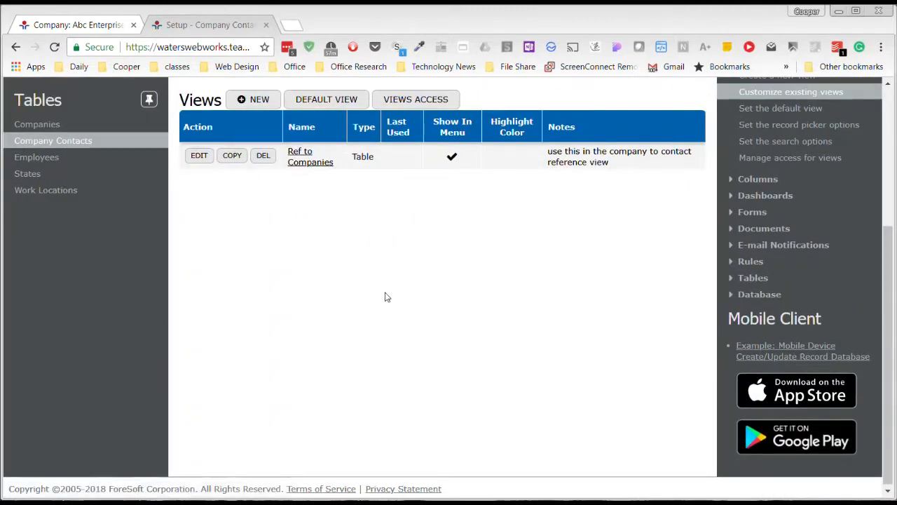
- Open the Company Contacts columns list and review its columns and references
{"action": "scroll", "coordinate": [388, 297], "scroll_direction": "up", "scroll_amount": 3}
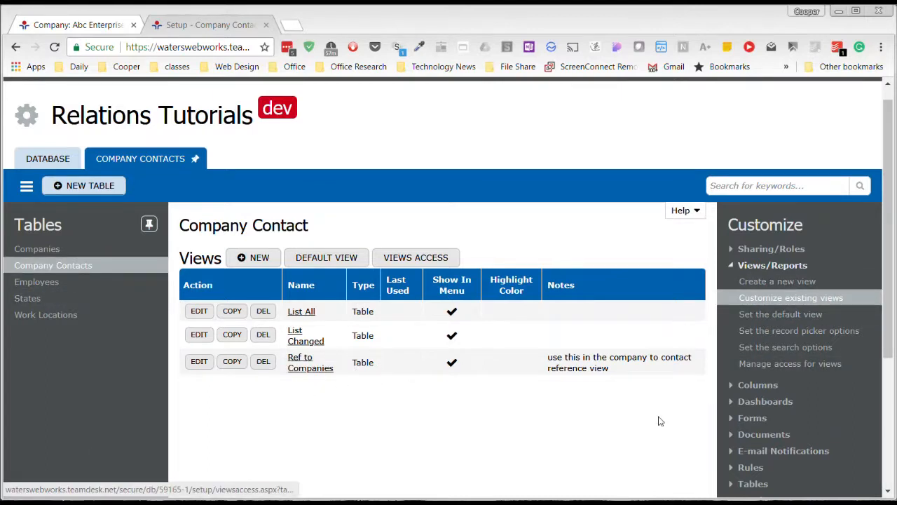
{"action": "left_click", "coordinate": [749, 386]}
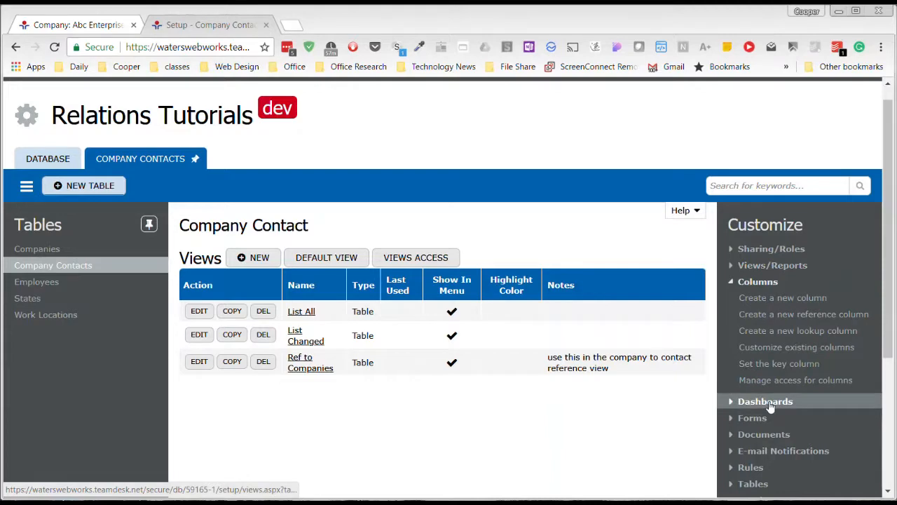
{"action": "left_click", "coordinate": [793, 348]}
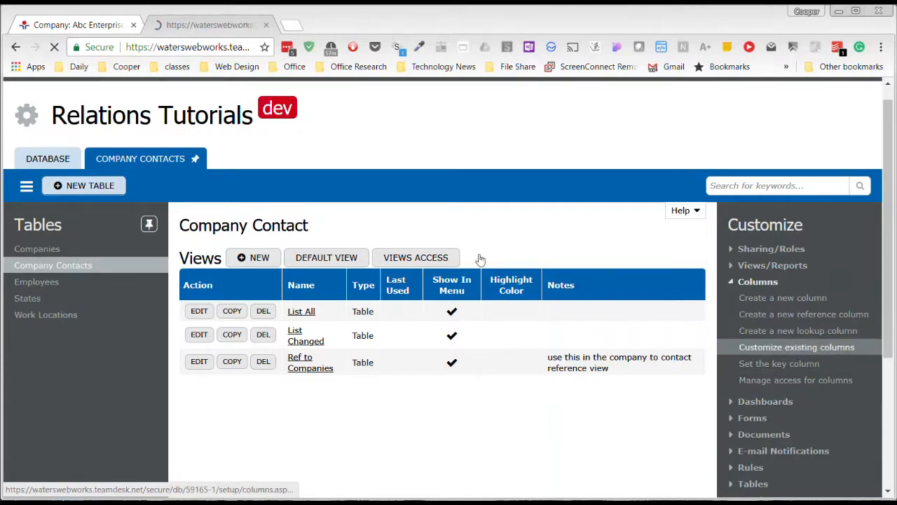
{"action": "scroll", "coordinate": [372, 298], "scroll_direction": "down", "scroll_amount": 6}
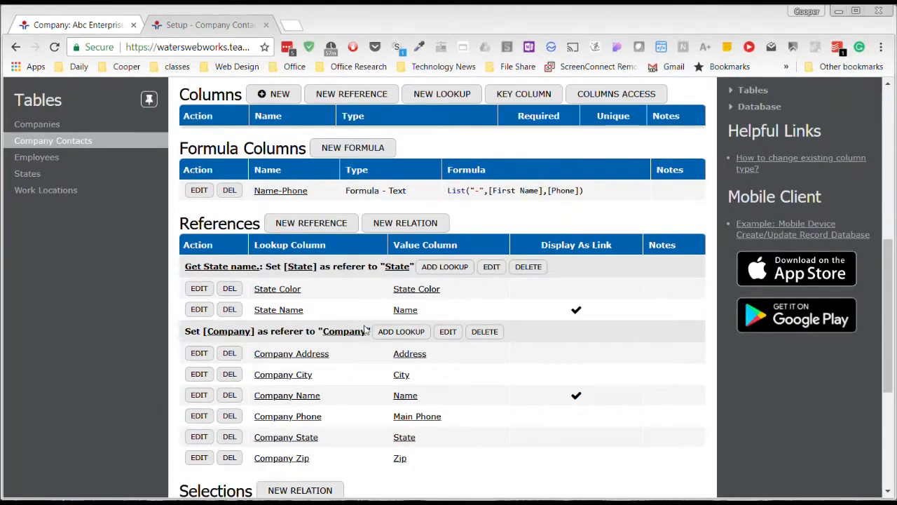
{"action": "scroll", "coordinate": [332, 301], "scroll_direction": "up", "scroll_amount": 1}
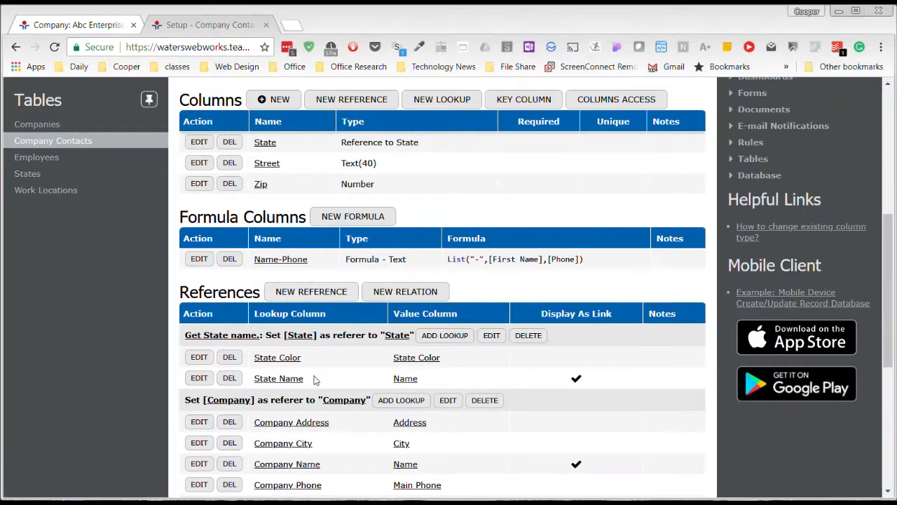
- Edit the Company reference relation and set its details view to Ref to Companies, then save
{"action": "scroll", "coordinate": [323, 384], "scroll_direction": "down", "scroll_amount": 2}
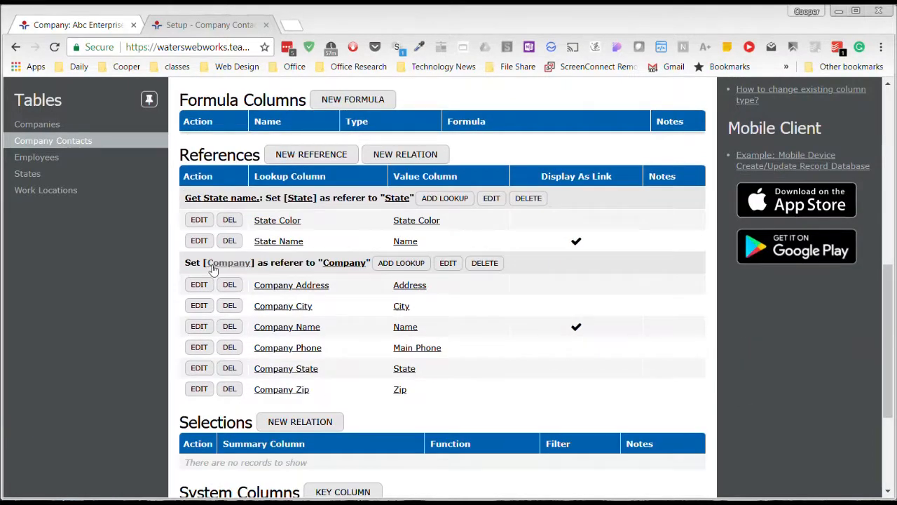
{"action": "left_click", "coordinate": [448, 264]}
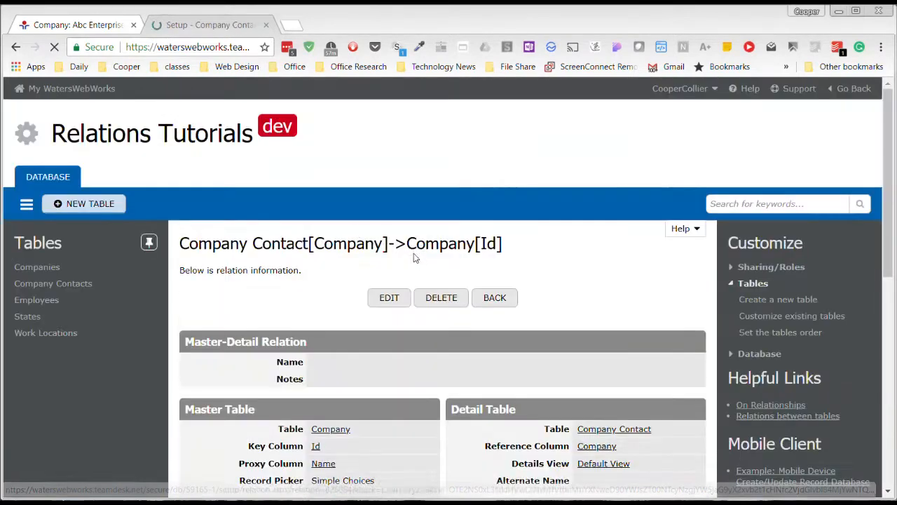
{"action": "scroll", "coordinate": [329, 274], "scroll_direction": "down", "scroll_amount": 2}
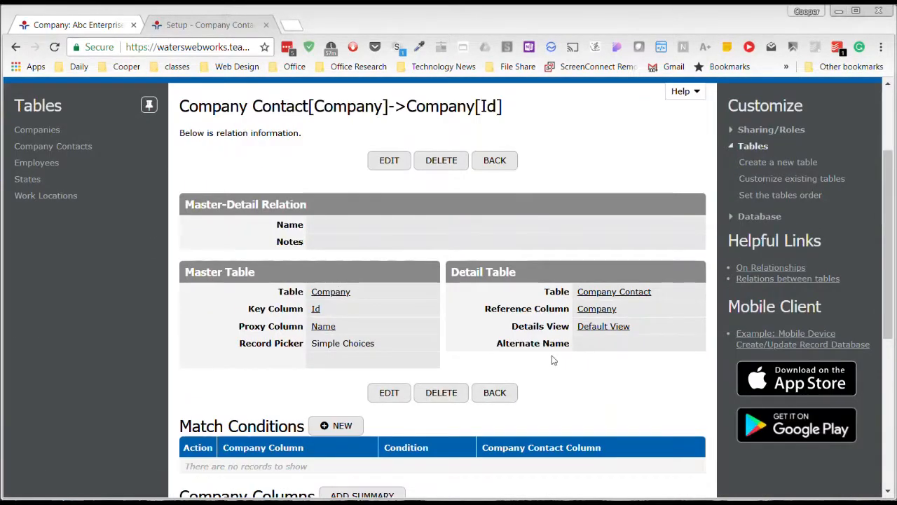
{"action": "left_click", "coordinate": [392, 392]}
{"action": "scroll", "coordinate": [508, 309], "scroll_direction": "down", "scroll_amount": 3}
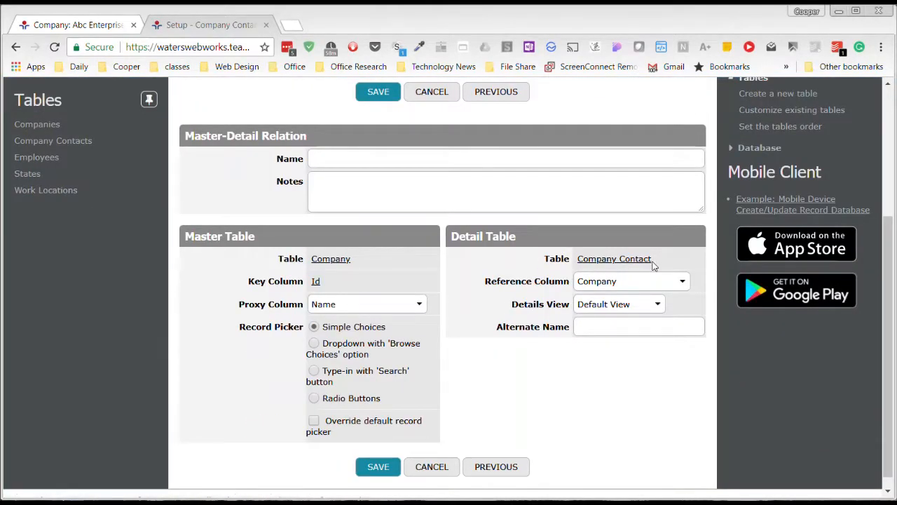
{"action": "left_click", "coordinate": [653, 306]}
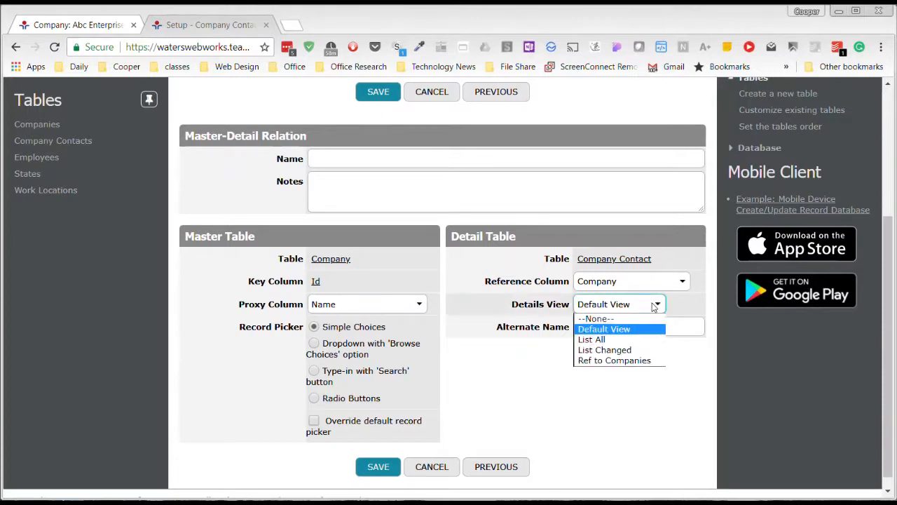
{"action": "left_click", "coordinate": [627, 362]}
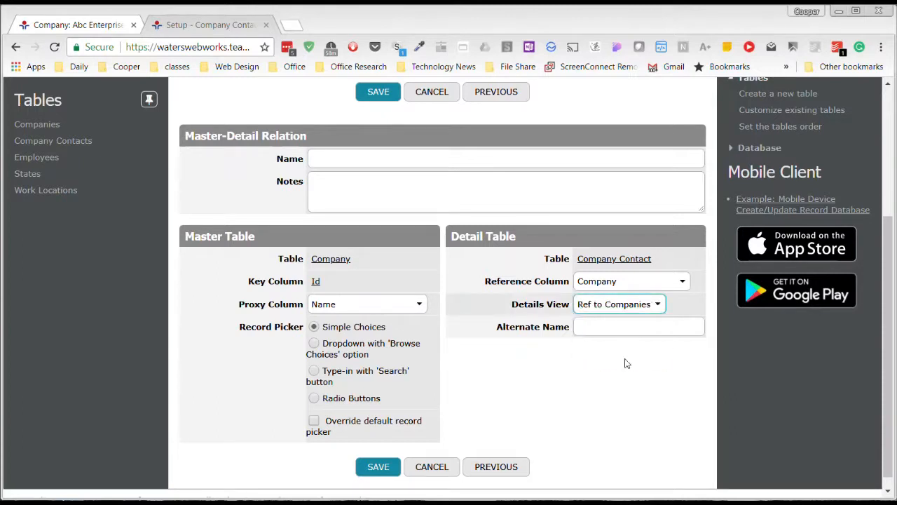
{"action": "left_click", "coordinate": [378, 467]}
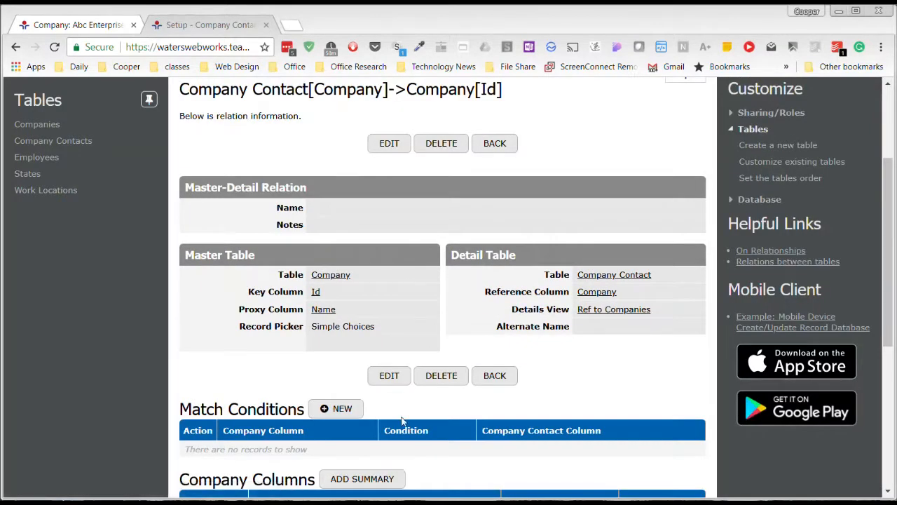
- Set the Company relation's alternate name to Contacts and save it
{"action": "left_click", "coordinate": [206, 25]}
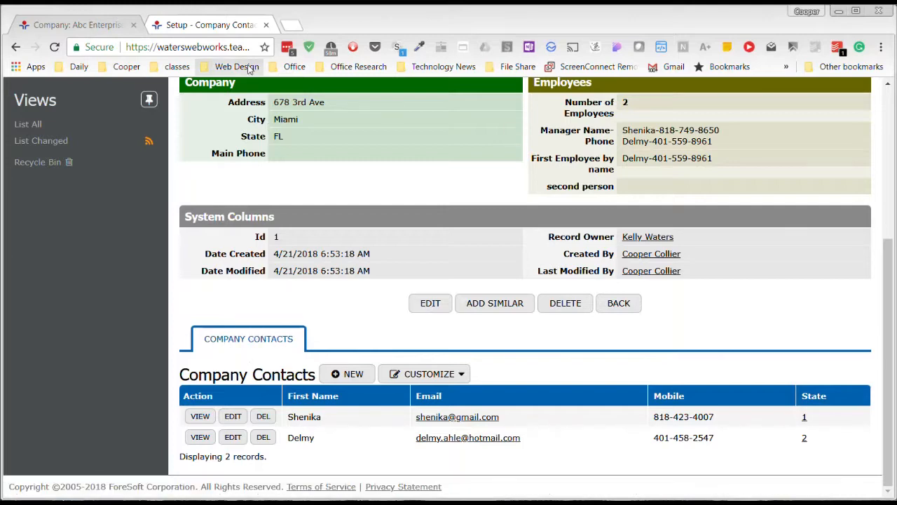
{"action": "left_click", "coordinate": [226, 30]}
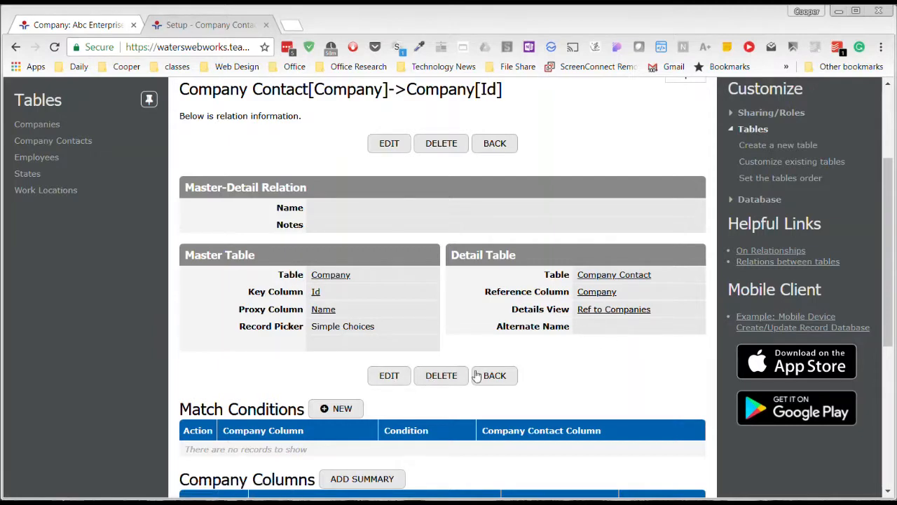
{"action": "left_click", "coordinate": [393, 377]}
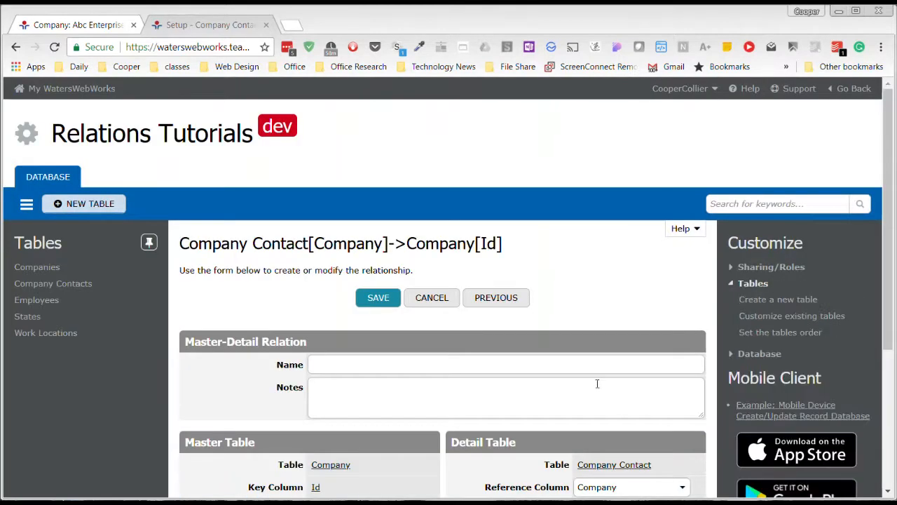
{"action": "scroll", "coordinate": [571, 357], "scroll_direction": "down", "scroll_amount": 3}
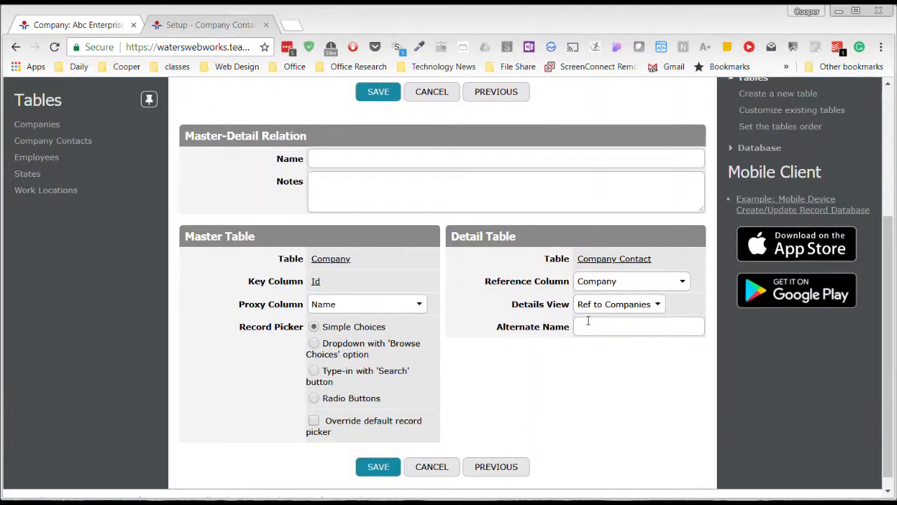
{"action": "left_click", "coordinate": [588, 327]}
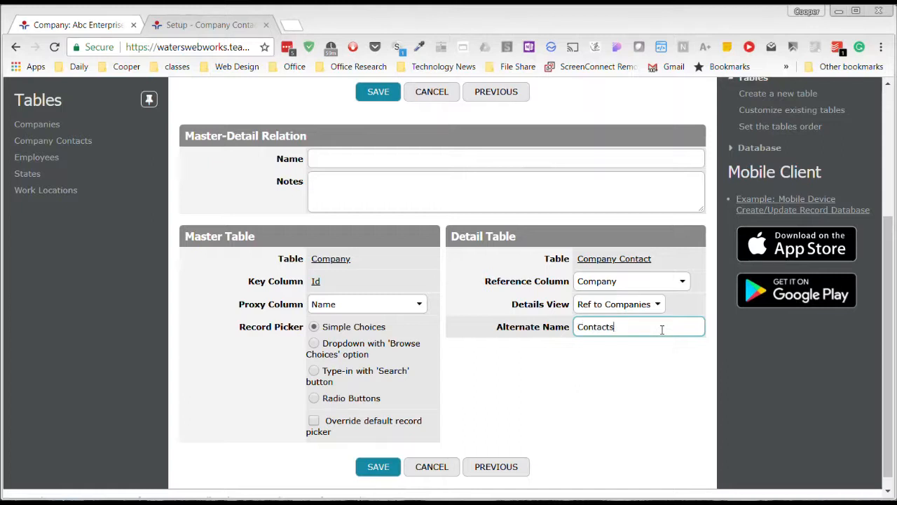
{"action": "left_click", "coordinate": [371, 465]}
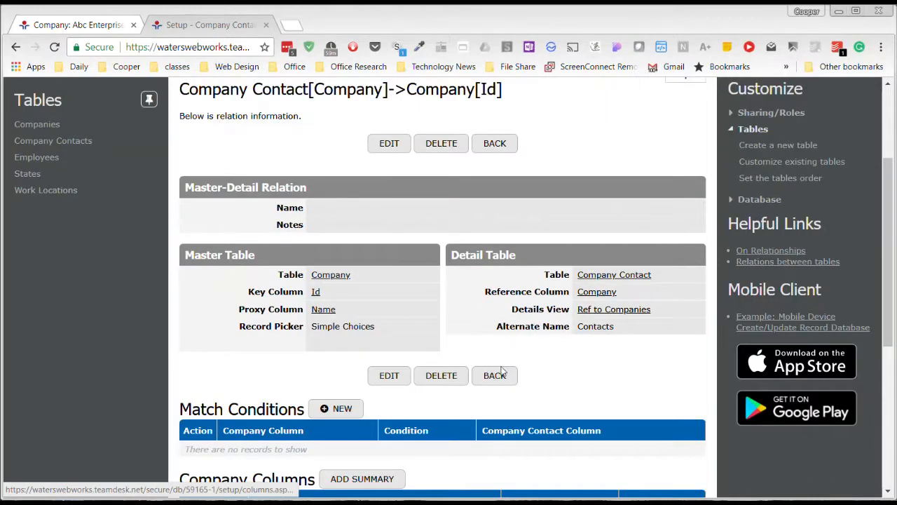
- Edit the Ref to Companies view of Company Contacts, turn off the Delete allowed action, and save
{"action": "left_click", "coordinate": [102, 24]}
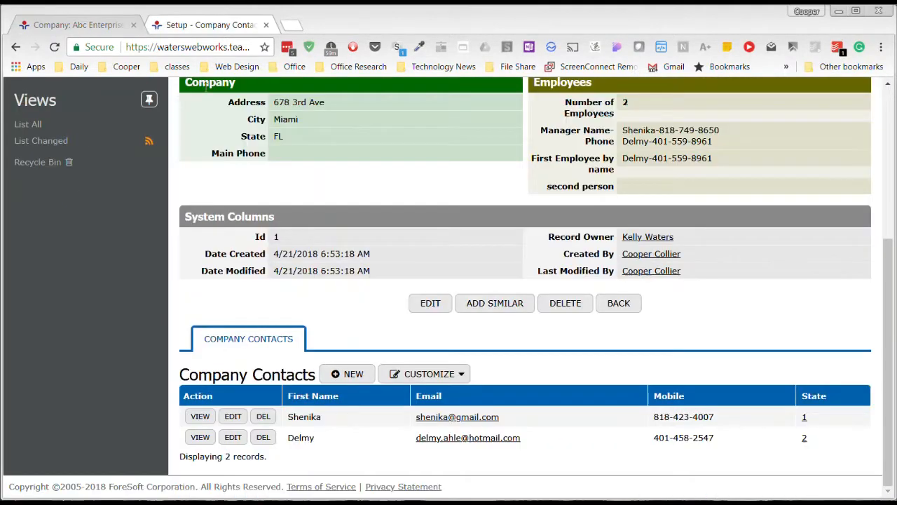
{"action": "scroll", "coordinate": [530, 353], "scroll_direction": "down", "scroll_amount": 5}
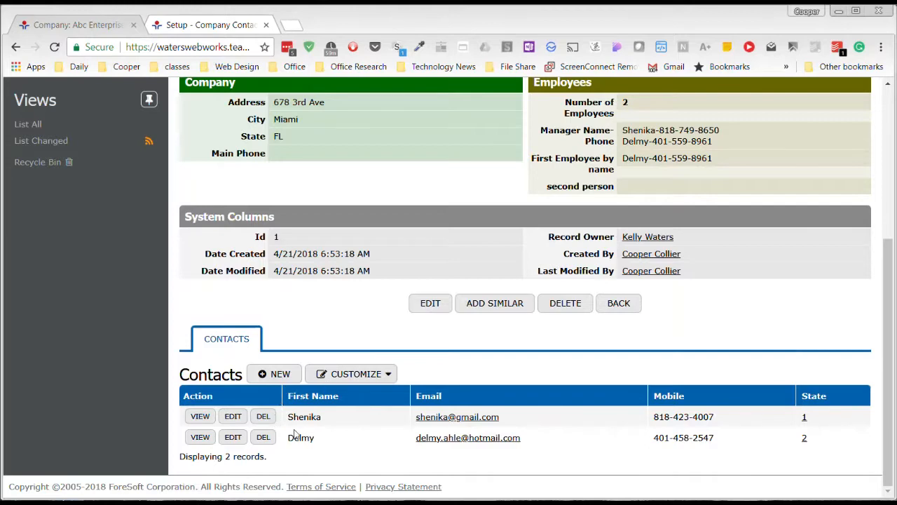
{"action": "left_click", "coordinate": [219, 27]}
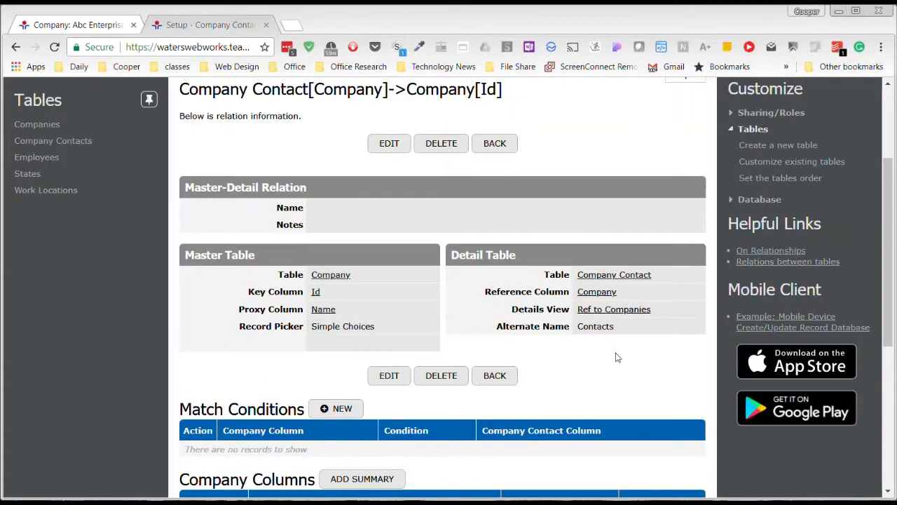
{"action": "scroll", "coordinate": [617, 357], "scroll_direction": "up", "scroll_amount": 1}
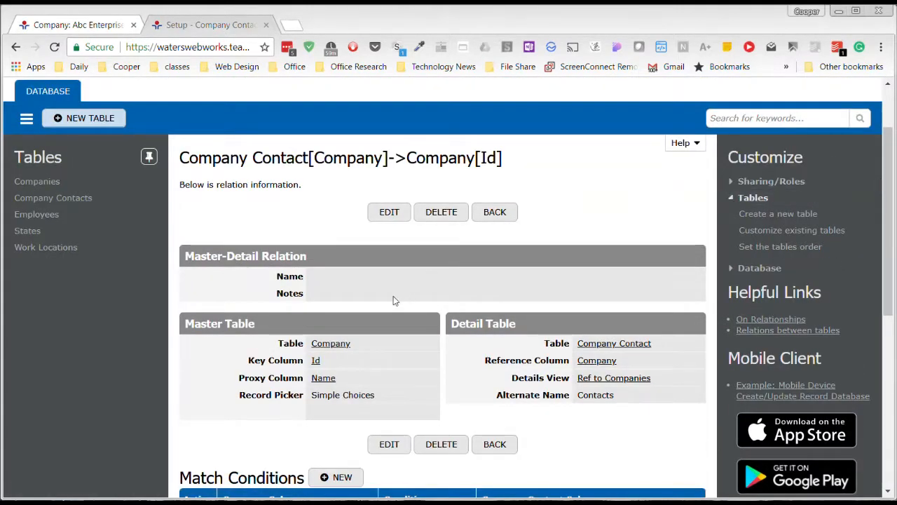
{"action": "left_click", "coordinate": [54, 198]}
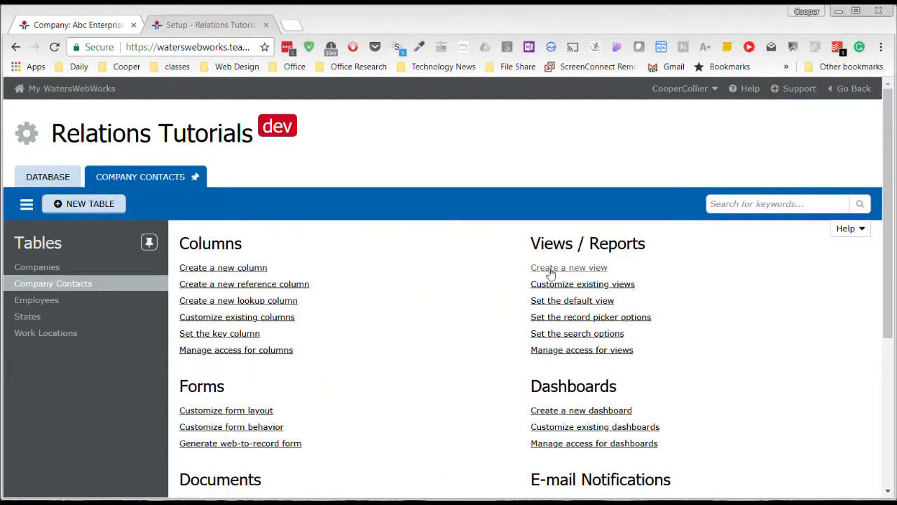
{"action": "left_click", "coordinate": [605, 288]}
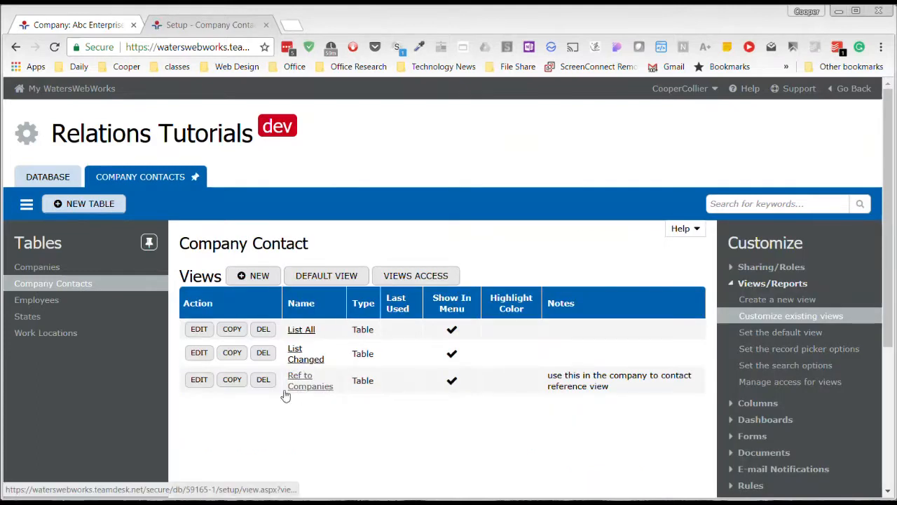
{"action": "left_click", "coordinate": [197, 380]}
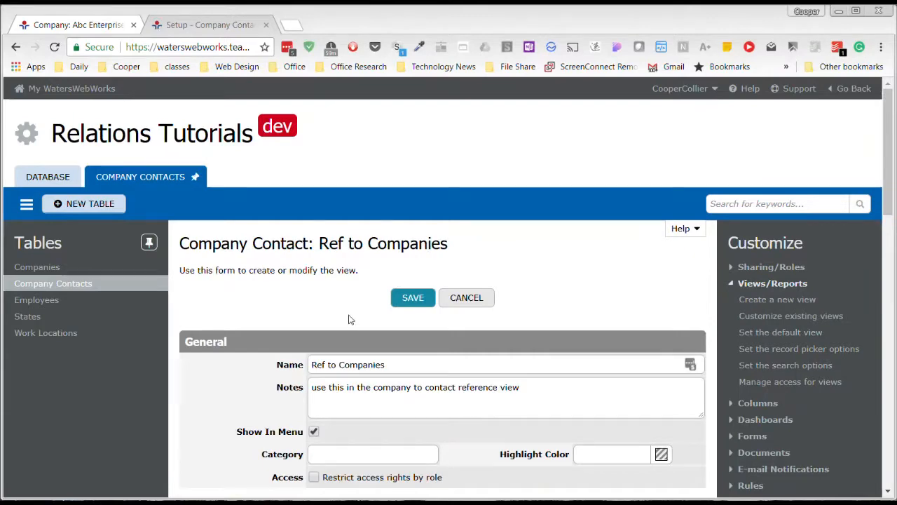
{"action": "scroll", "coordinate": [348, 316], "scroll_direction": "down", "scroll_amount": 6}
{"action": "scroll", "coordinate": [331, 318], "scroll_direction": "down", "scroll_amount": 2}
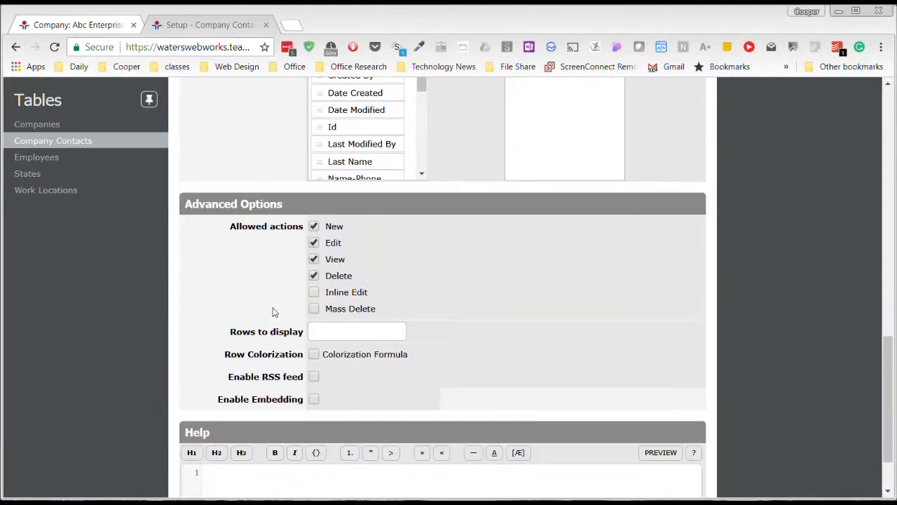
{"action": "left_click", "coordinate": [314, 277]}
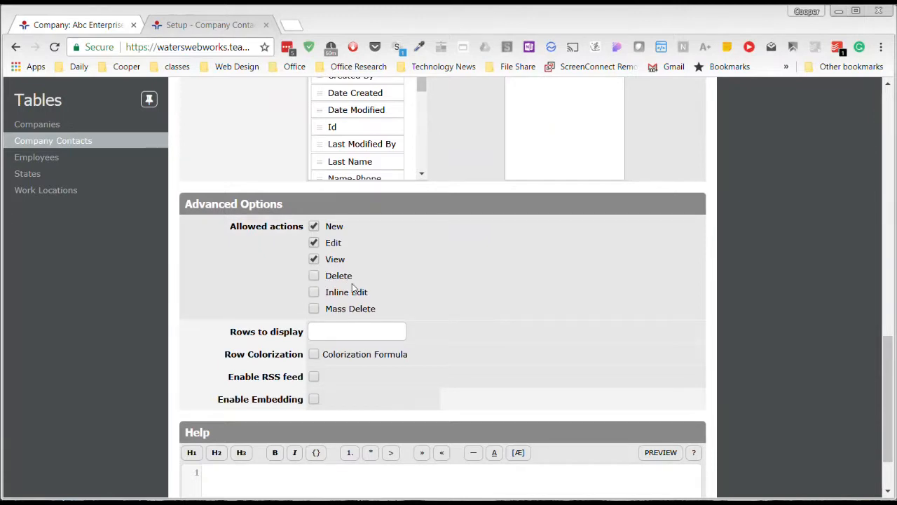
{"action": "scroll", "coordinate": [508, 305], "scroll_direction": "down", "scroll_amount": 1}
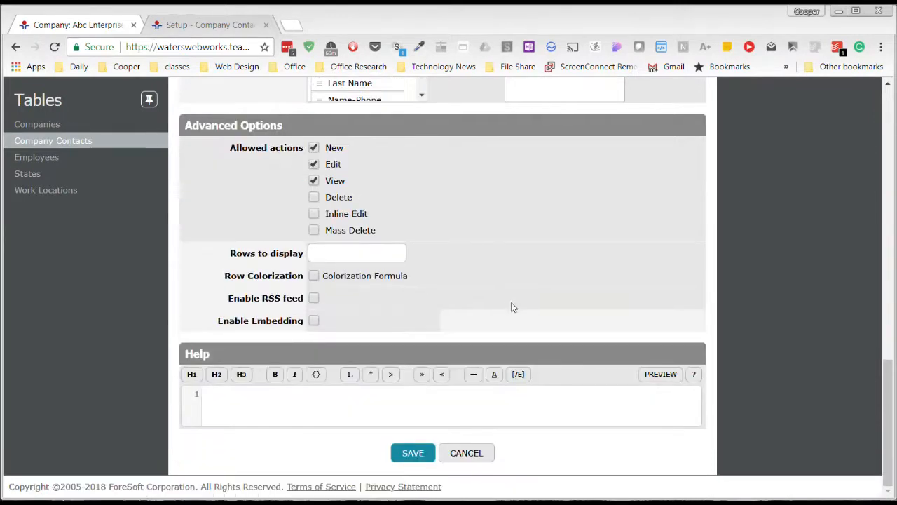
{"action": "left_click", "coordinate": [425, 453]}
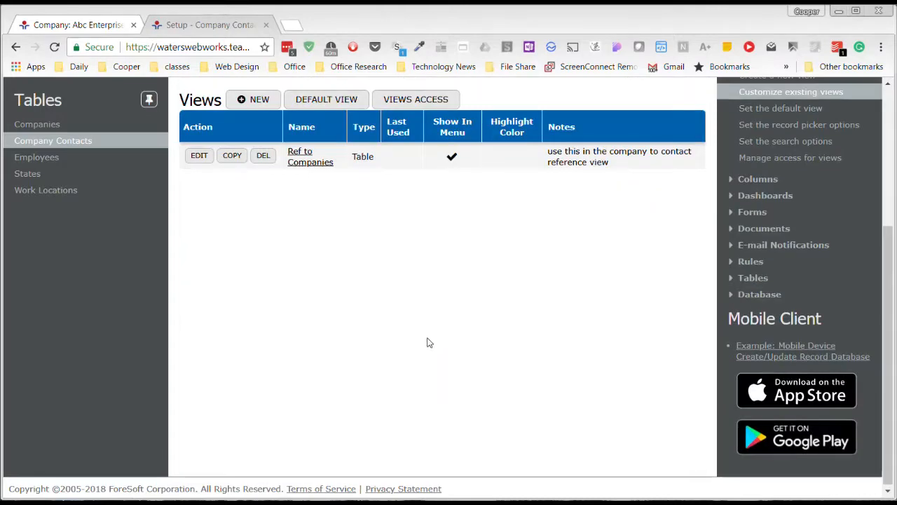
- Review the Contacts list on the company record and browse the Companies and Company Contacts tables
{"action": "left_click", "coordinate": [209, 25]}
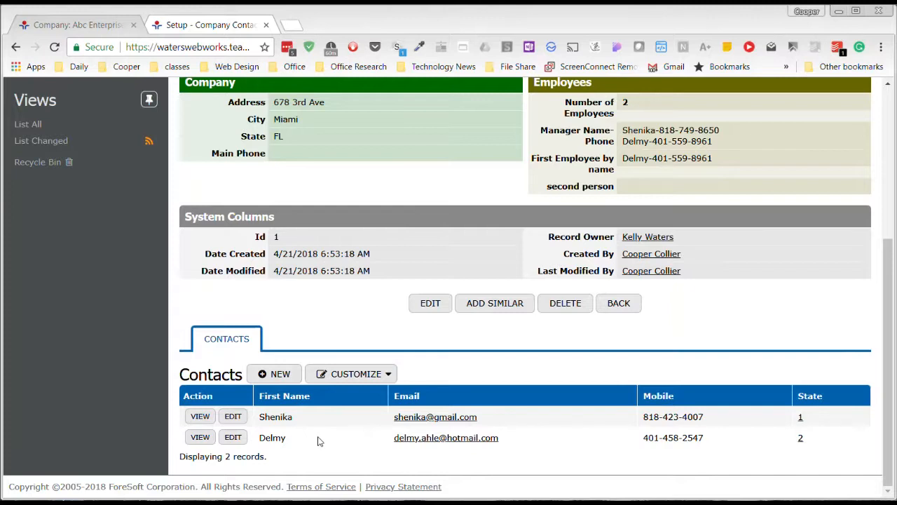
{"action": "left_click", "coordinate": [200, 419]}
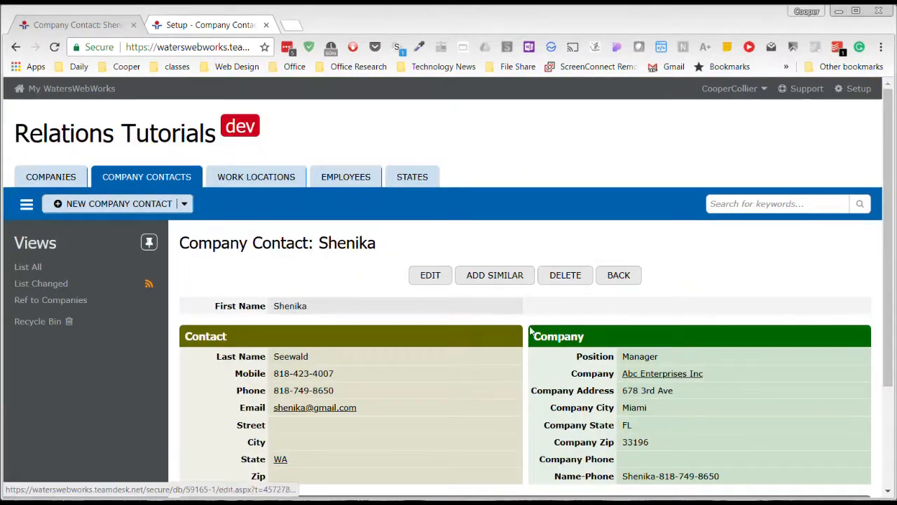
{"action": "left_click", "coordinate": [70, 178]}
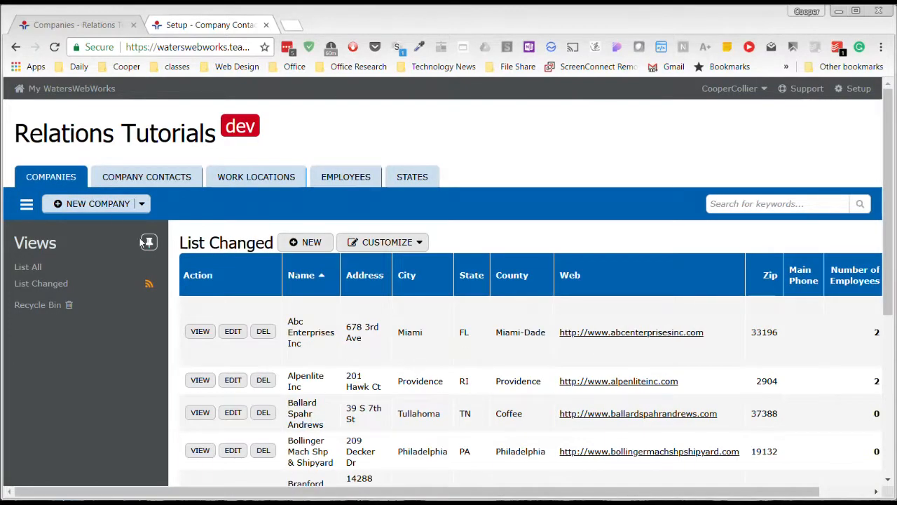
{"action": "left_click", "coordinate": [149, 177]}
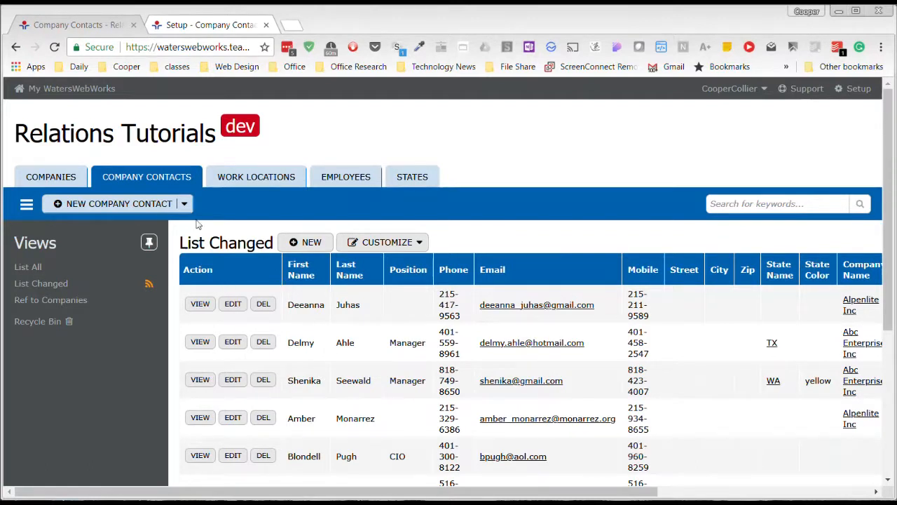
{"action": "left_click", "coordinate": [34, 181]}
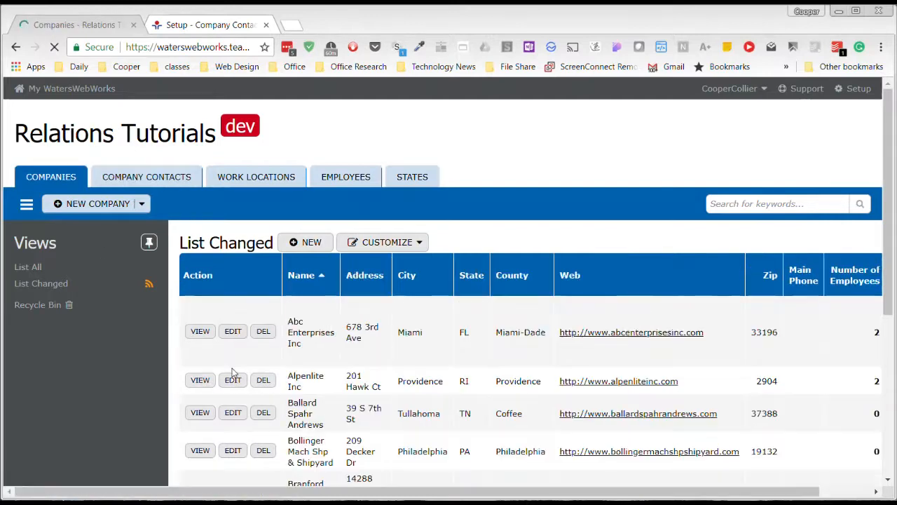
{"action": "left_click", "coordinate": [200, 331]}
{"action": "scroll", "coordinate": [392, 422], "scroll_direction": "down", "scroll_amount": 4}
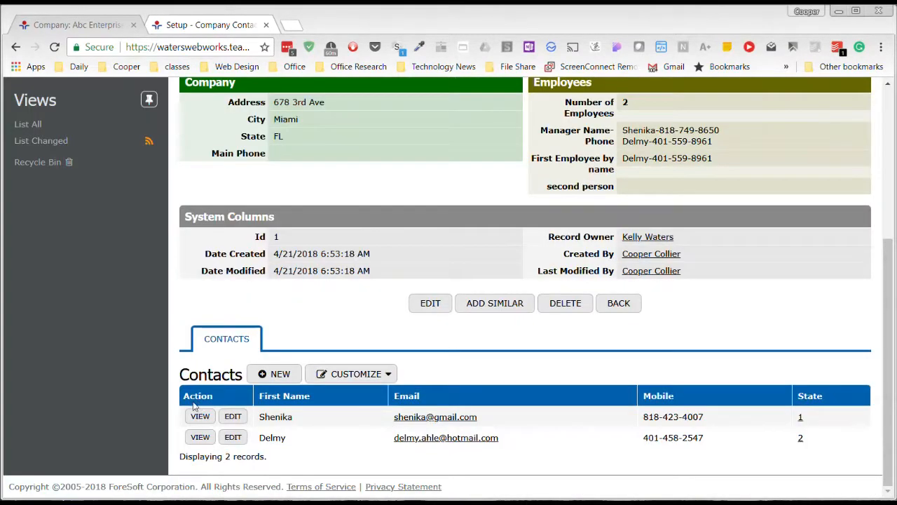